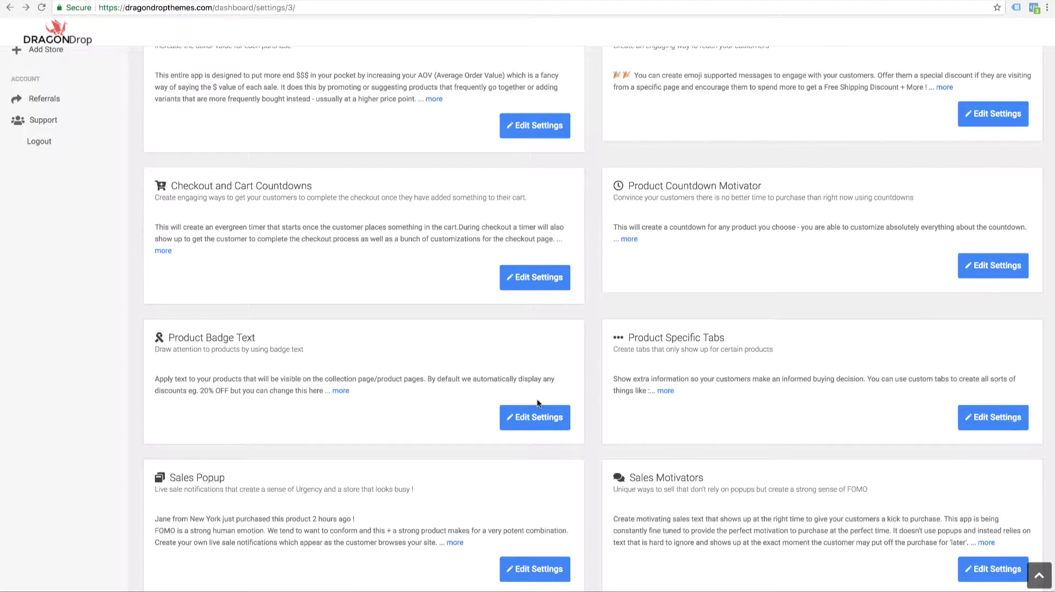
- Scroll to the Product Badge Text app card and open its Edit Settings
scroll(538, 404, down, 1)
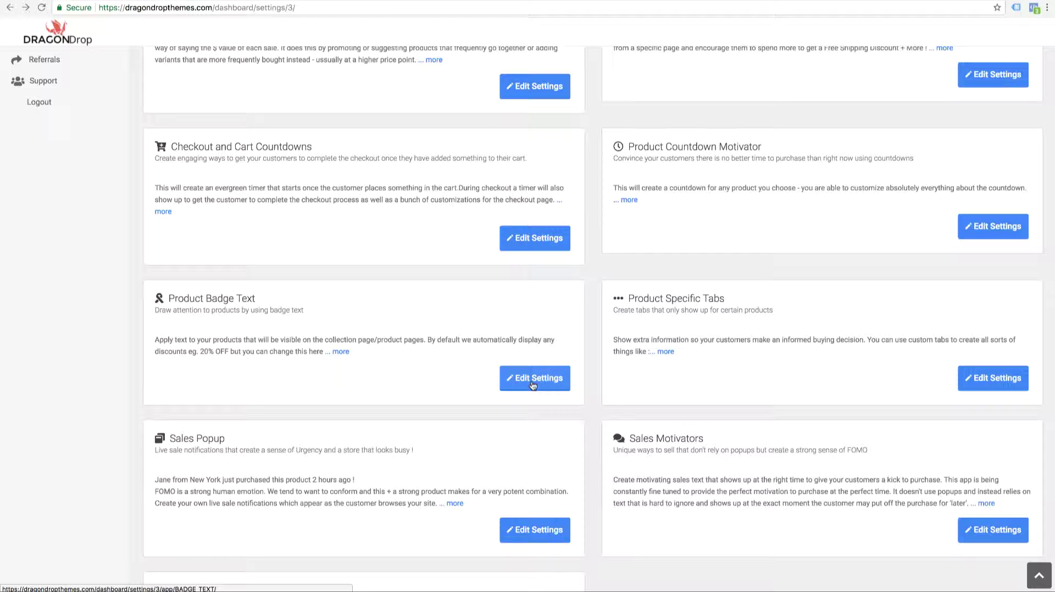
click(533, 385)
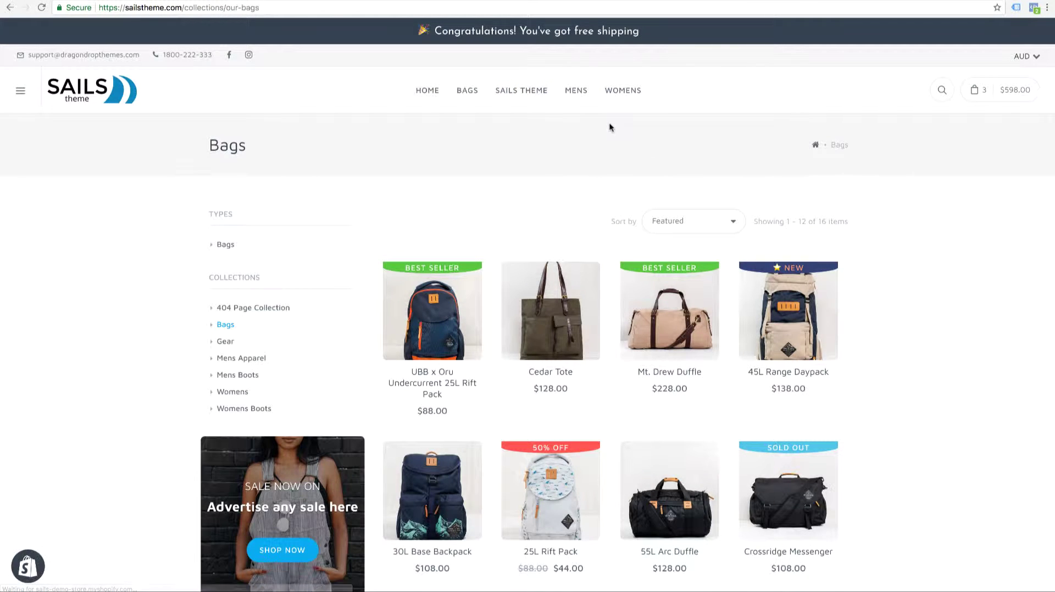
- Open the Best Seller Badges edit form, then the UBB x Oru Undercurrent 25L Rift Pack page
scroll(506, 146, down, 1)
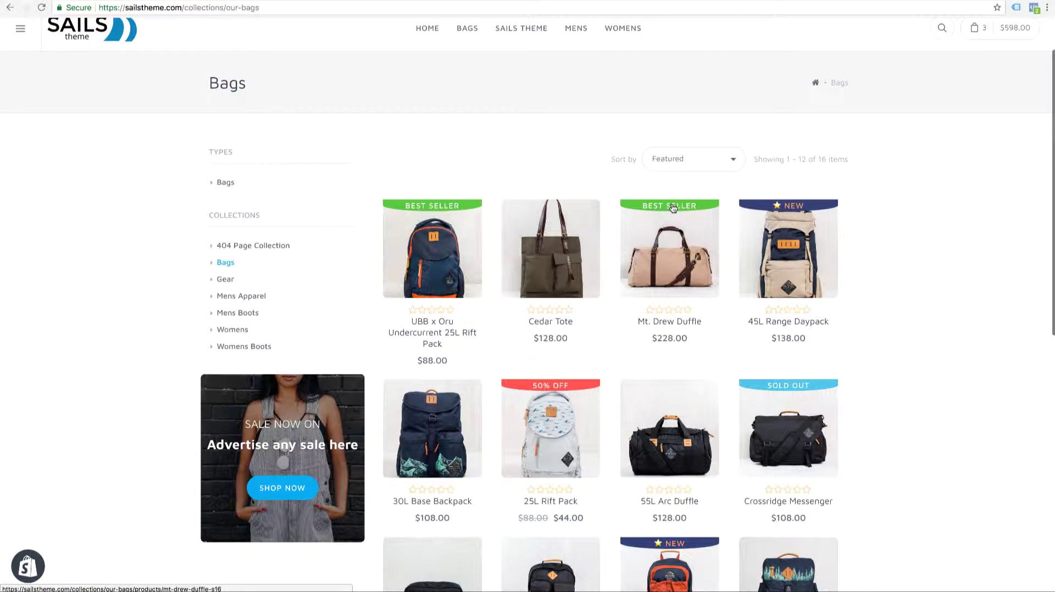
scroll(781, 206, down, 1)
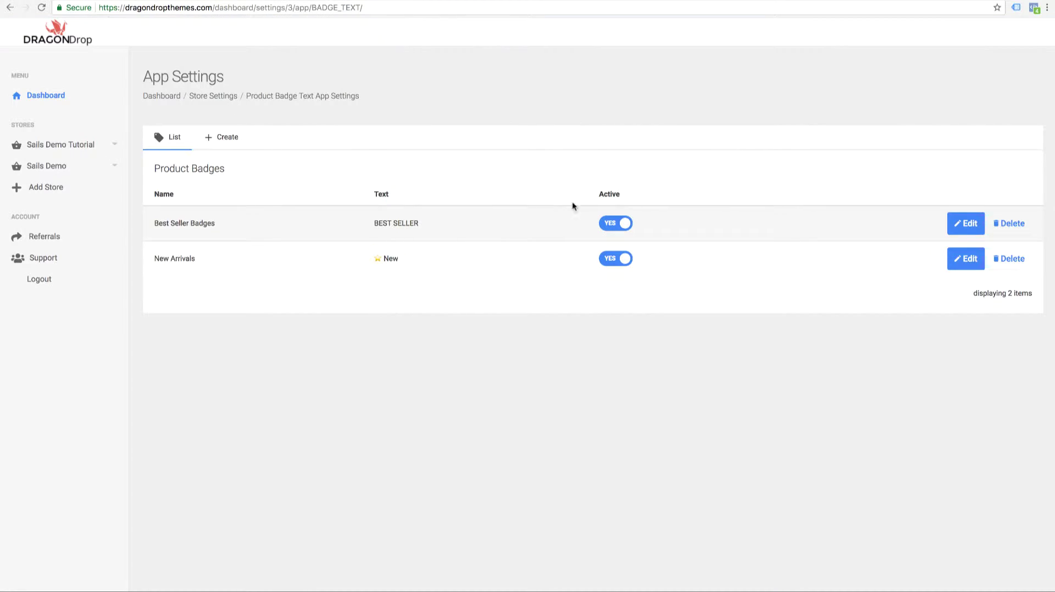
click(966, 223)
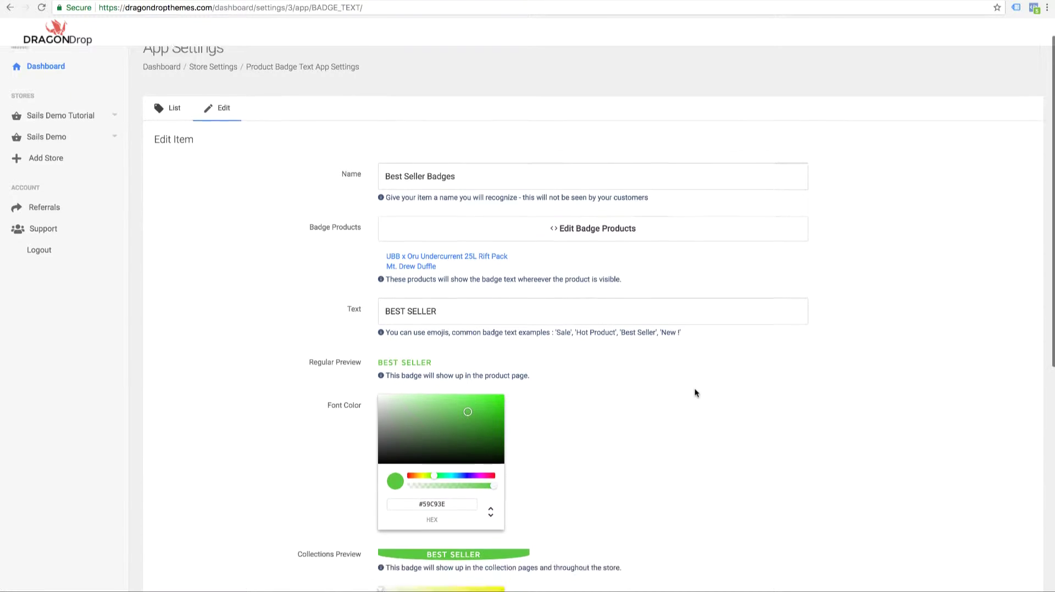
scroll(695, 388, down, 3)
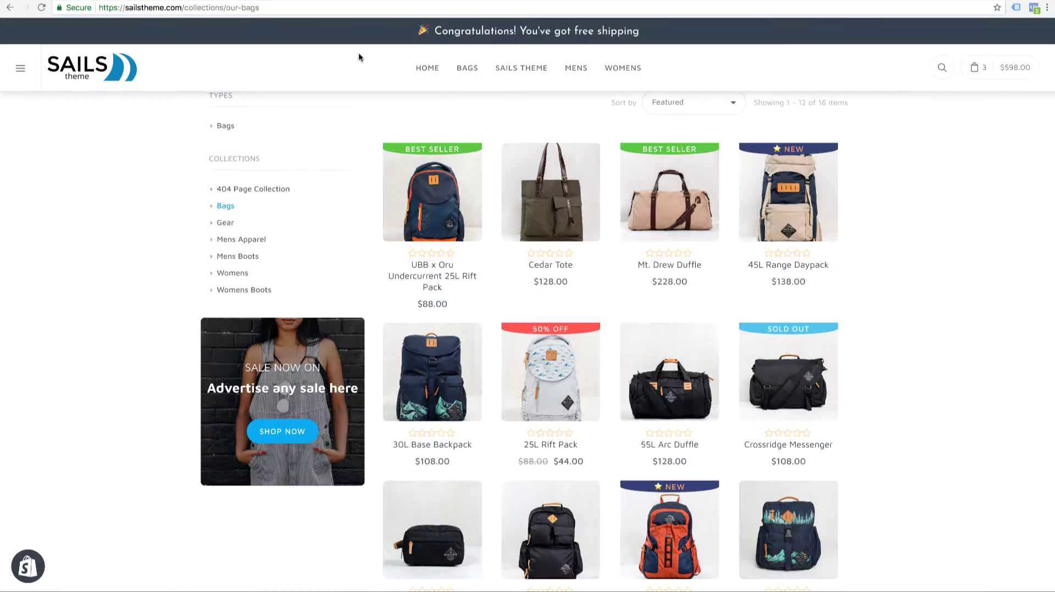
click(454, 174)
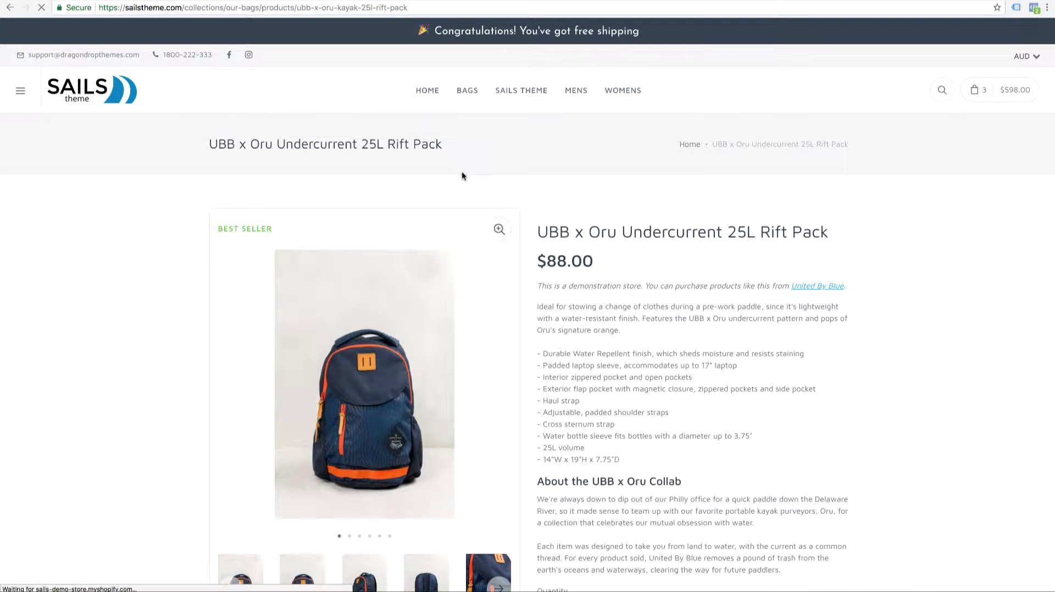
- Highlight, then deselect, the BEST SELLER badge text on the Rift Pack page
drag(272, 226, 219, 227)
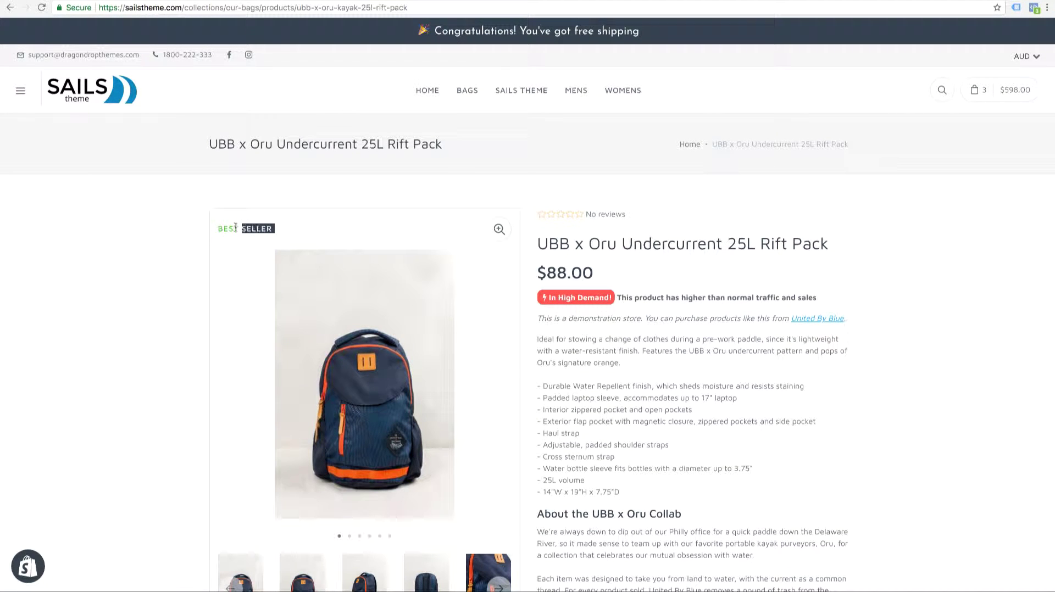
click(211, 226)
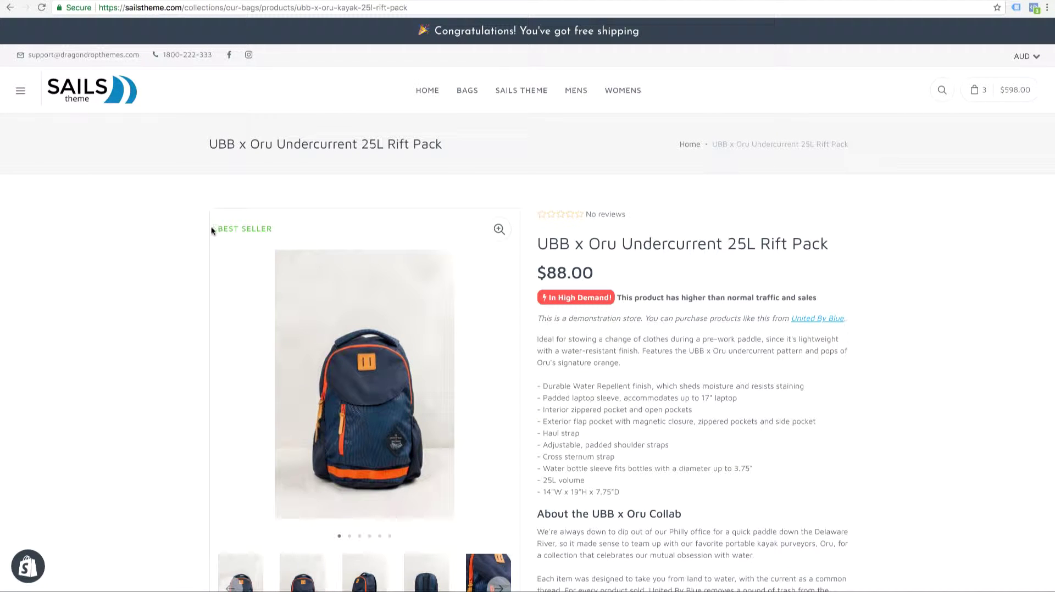
- Return to Bags, then shift the Best Seller Badge Color hue to red and save it
click(7, 10)
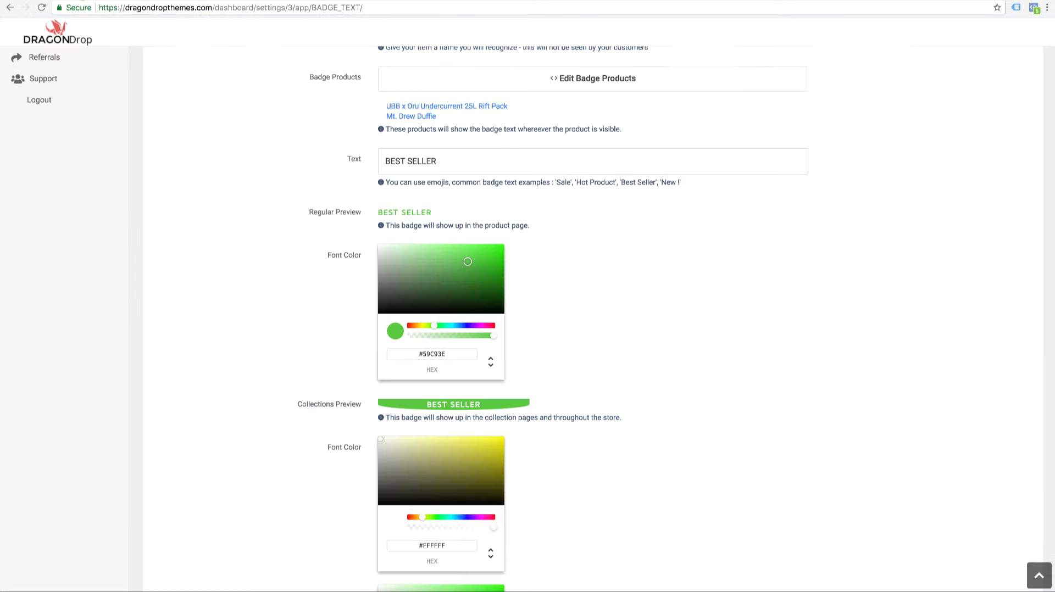
scroll(337, 290, down, 2)
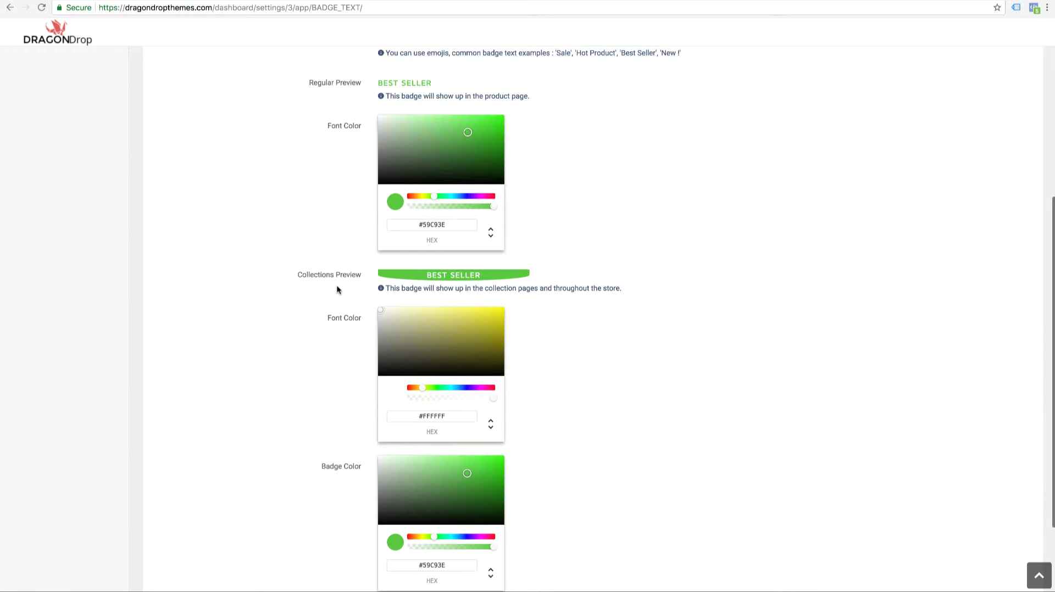
scroll(338, 290, down, 3)
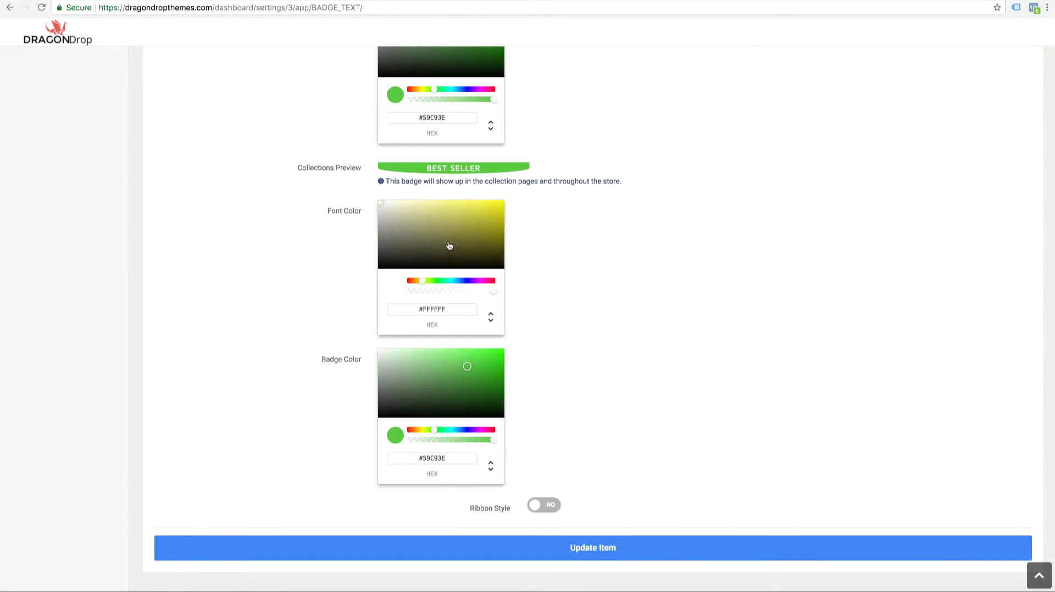
click(468, 431)
drag(468, 434, 497, 434)
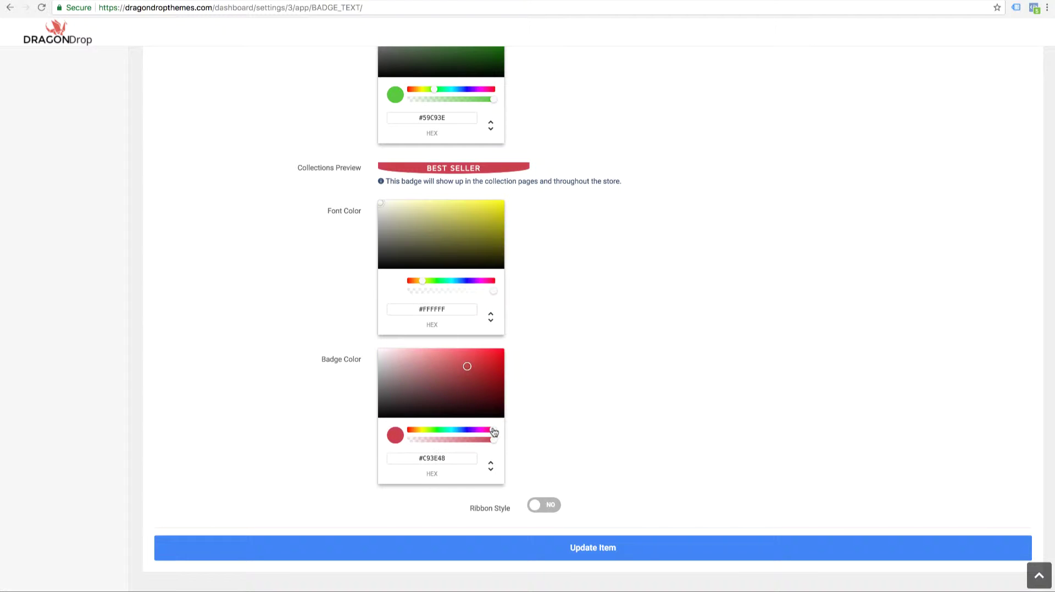
click(597, 548)
click(629, 374)
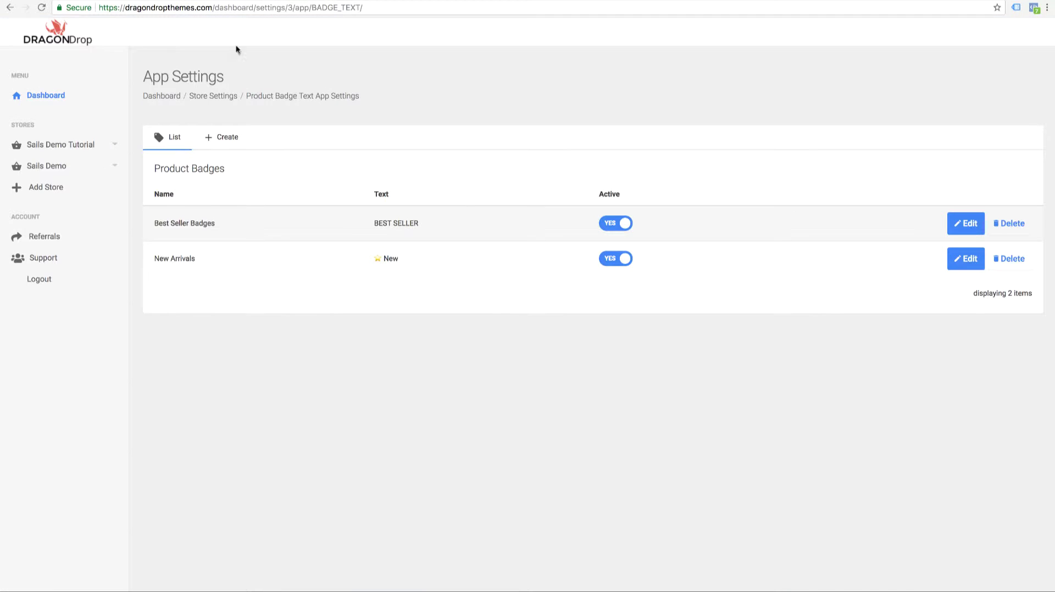
- Copy the font hex #59C93E into the Best Seller Badge Color and save it
click(973, 224)
scroll(605, 443, down, 5)
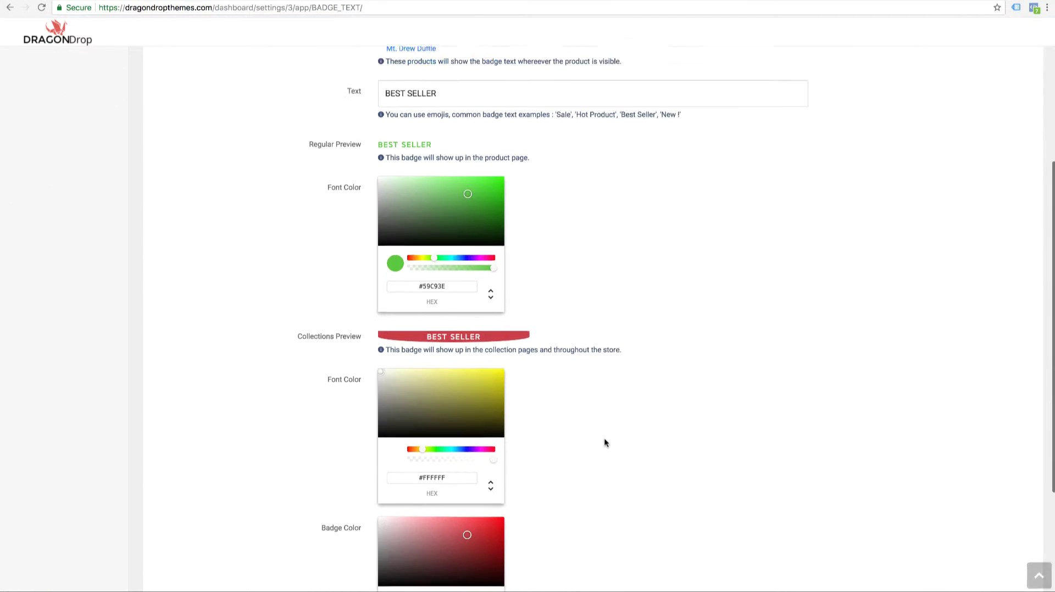
drag(442, 265, 401, 263)
key(ctrl+c)
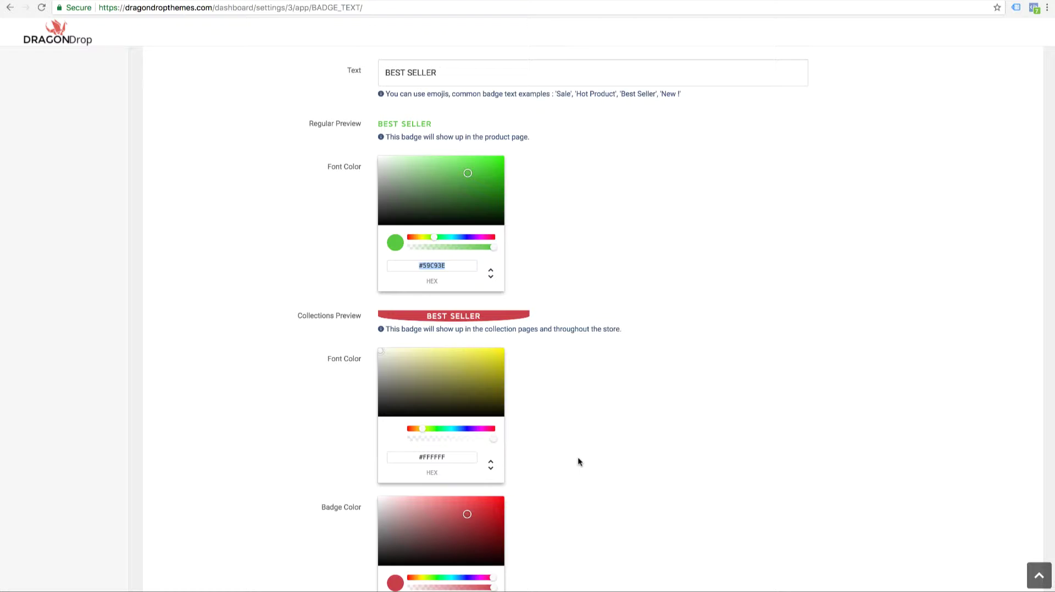
scroll(578, 457, down, 2)
drag(453, 523, 418, 521)
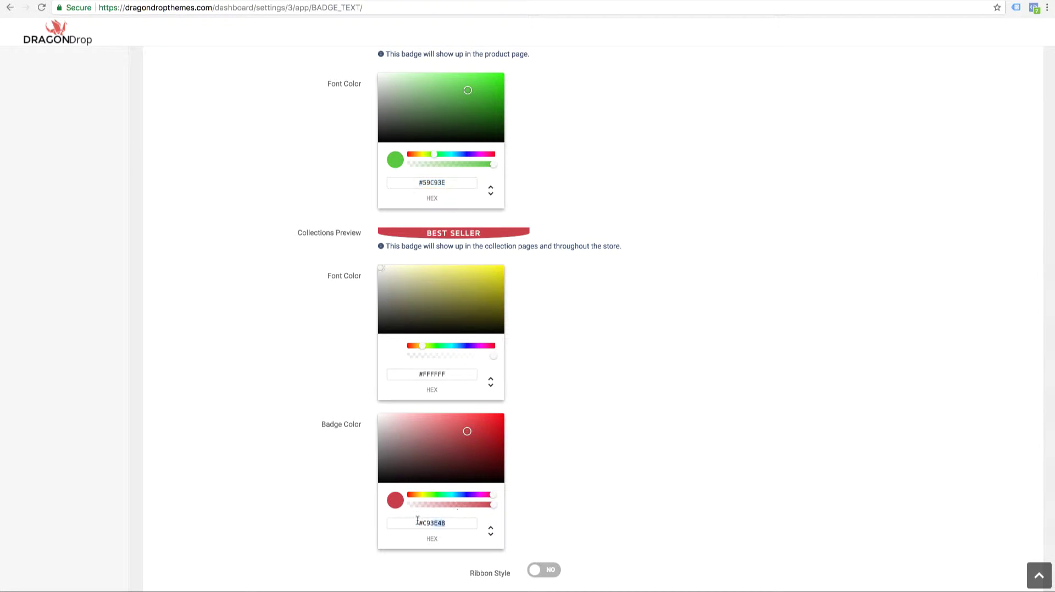
key(ctrl+v)
scroll(660, 480, down, 3)
click(602, 548)
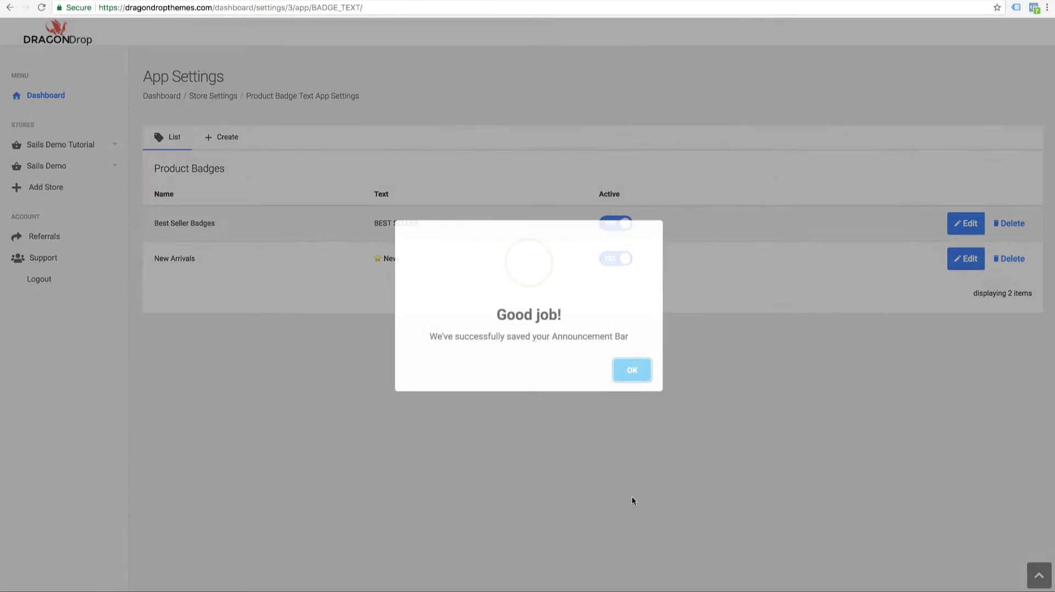
click(621, 369)
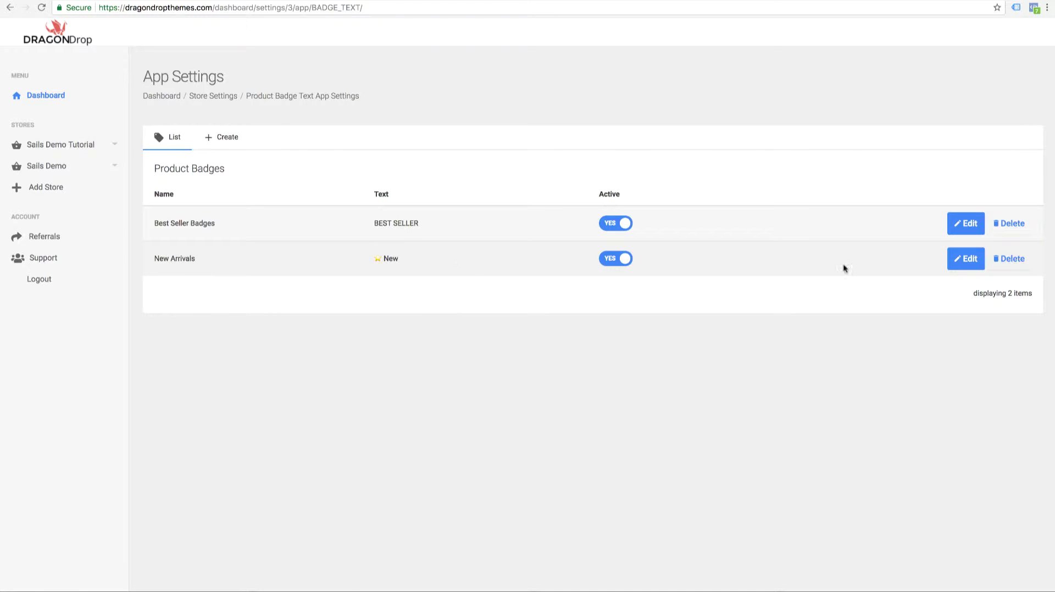
- Create a new badge and name it '30% OFF Womens Badge'
click(223, 137)
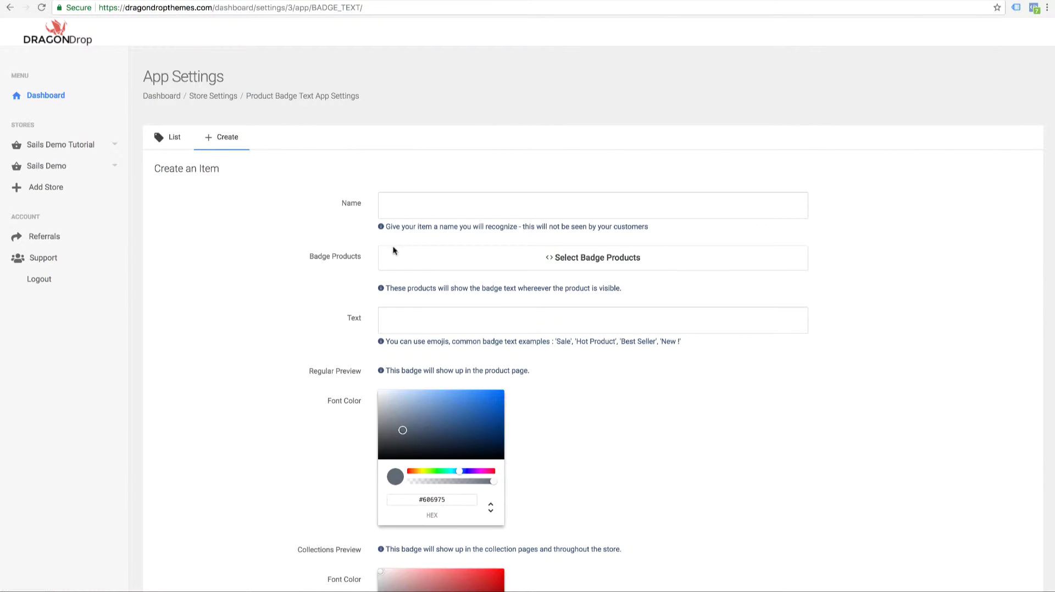
scroll(243, 303, down, 2)
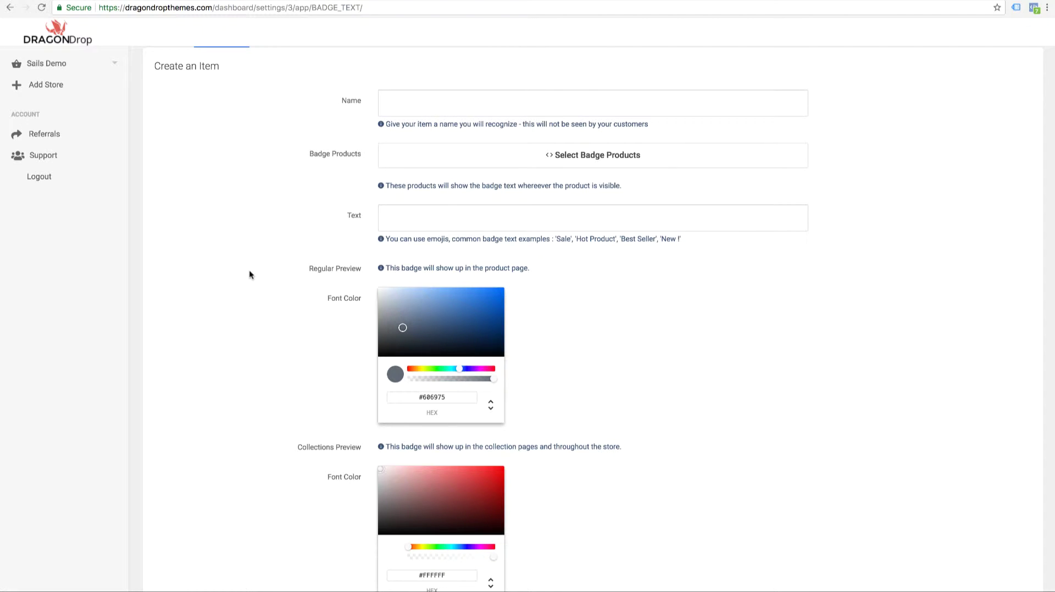
click(384, 107)
text(30% OFF)
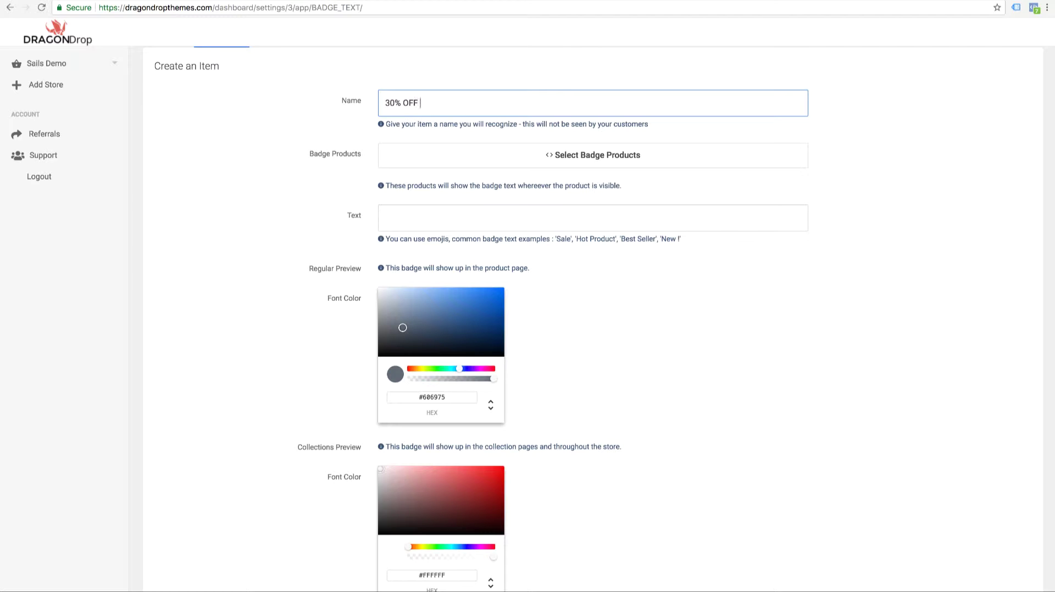
text(WOm)
key(BackSpace)
key(BackSpace)
key(BackSpace)
text(Womens Badge)
- Filter products by 'W' and move the women's products, Well Done Fleece Pullover to Moon Cycle, onto the badge
click(448, 156)
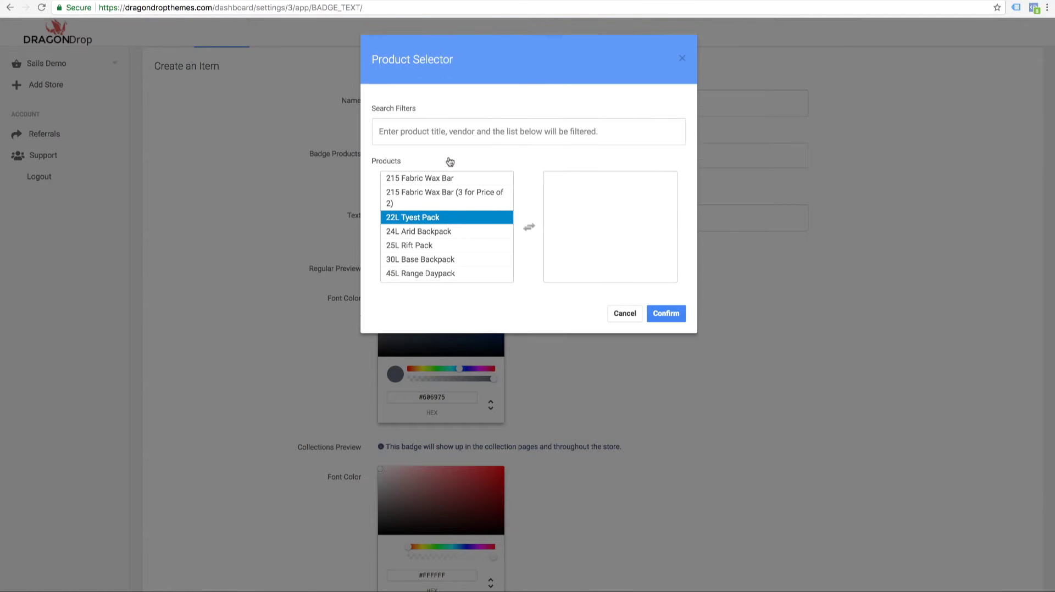
text(Womens)
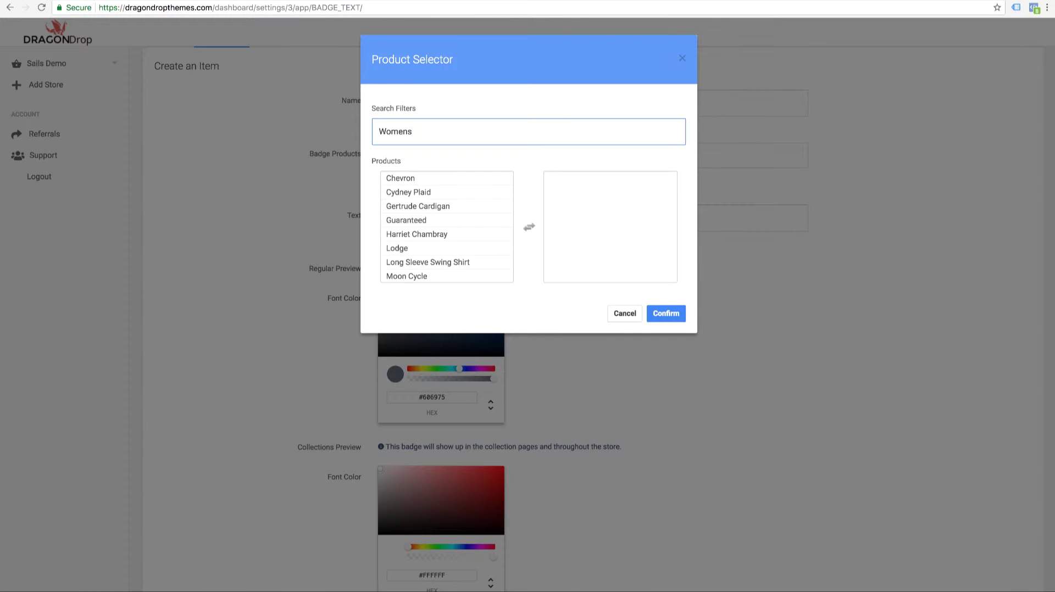
scroll(447, 233, down, 2)
click(447, 233)
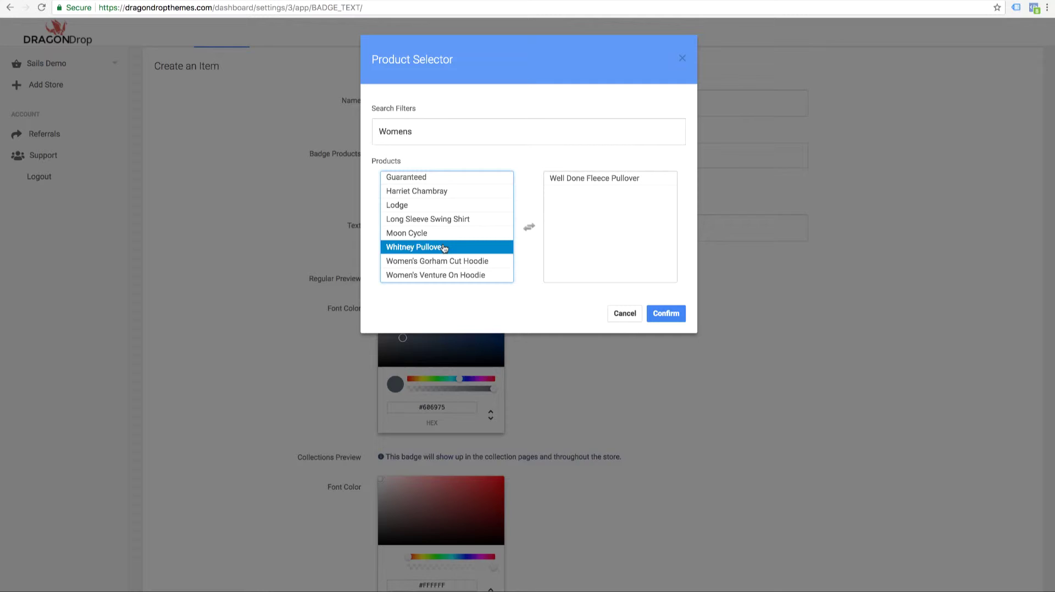
click(447, 249)
click(444, 275)
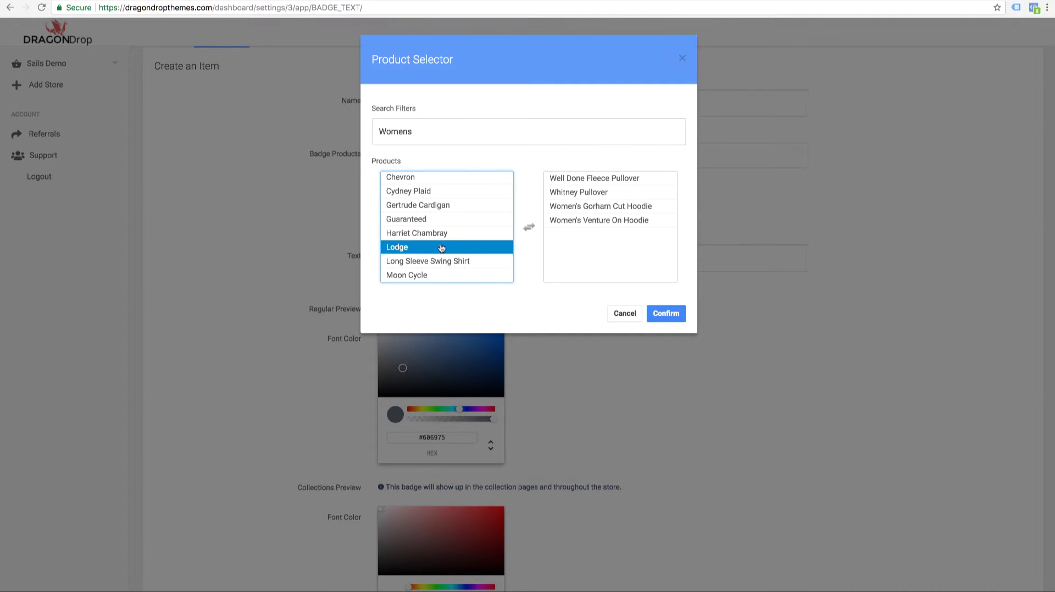
click(443, 177)
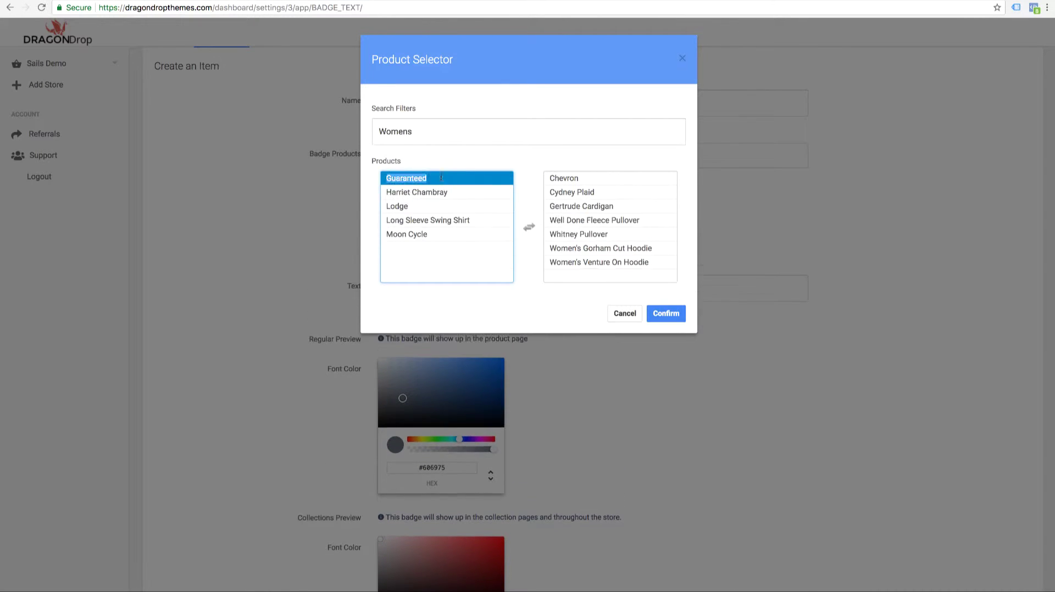
click(443, 178)
click(442, 179)
click(442, 179)
- Confirm the product selection and set the badge text to 'SALE NOW ON'
click(663, 318)
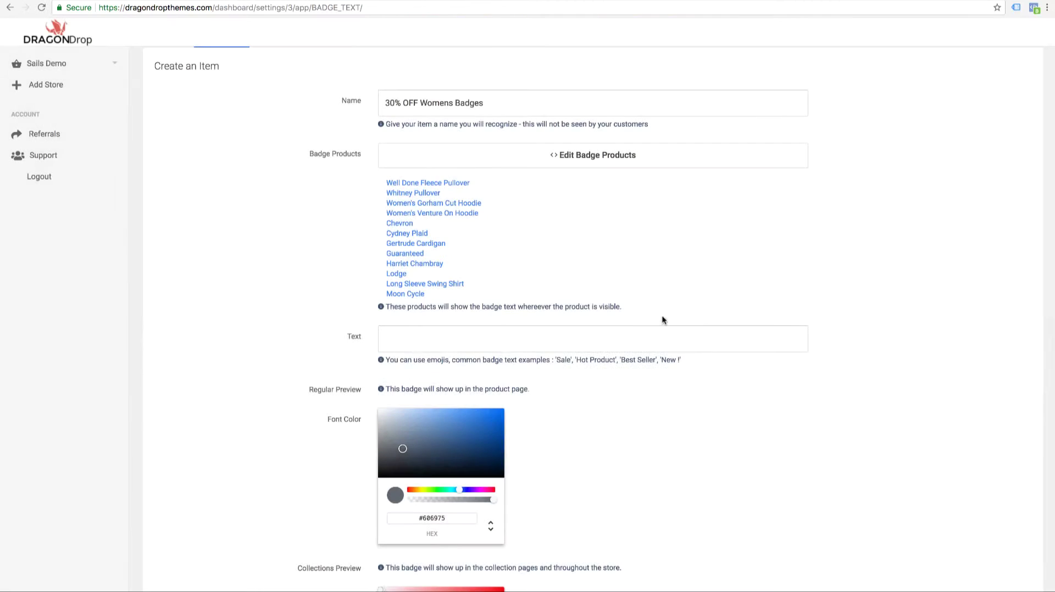
scroll(559, 328, down, 2)
click(434, 221)
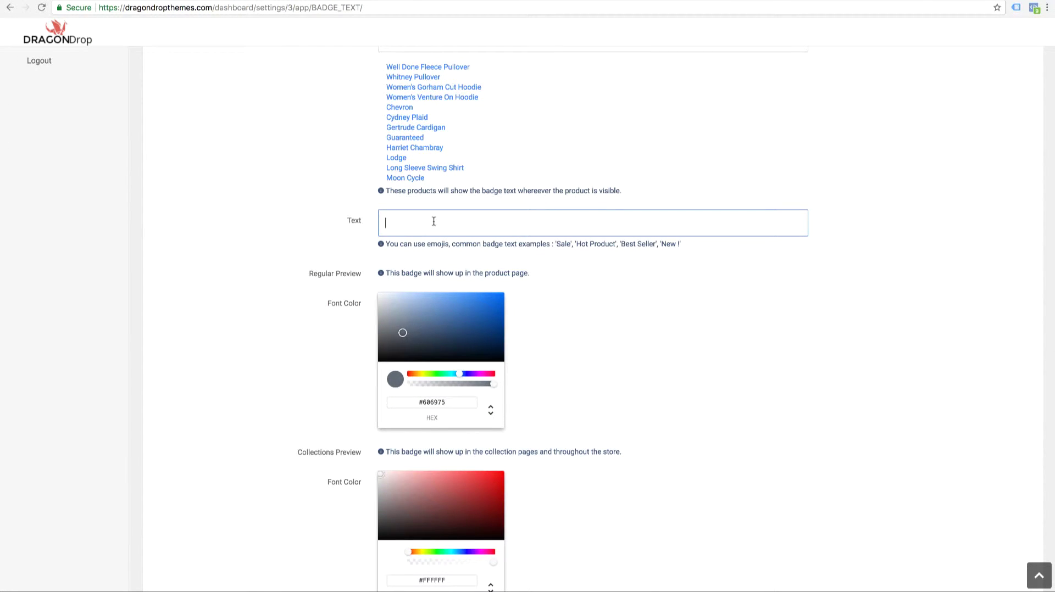
text(30% )
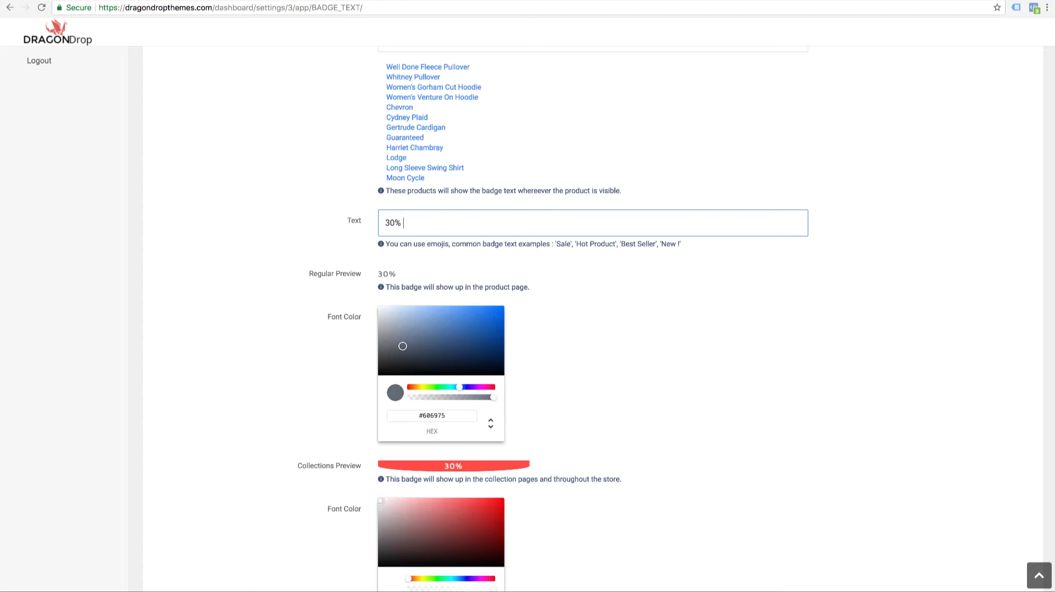
text(OFF SALE NOW O)
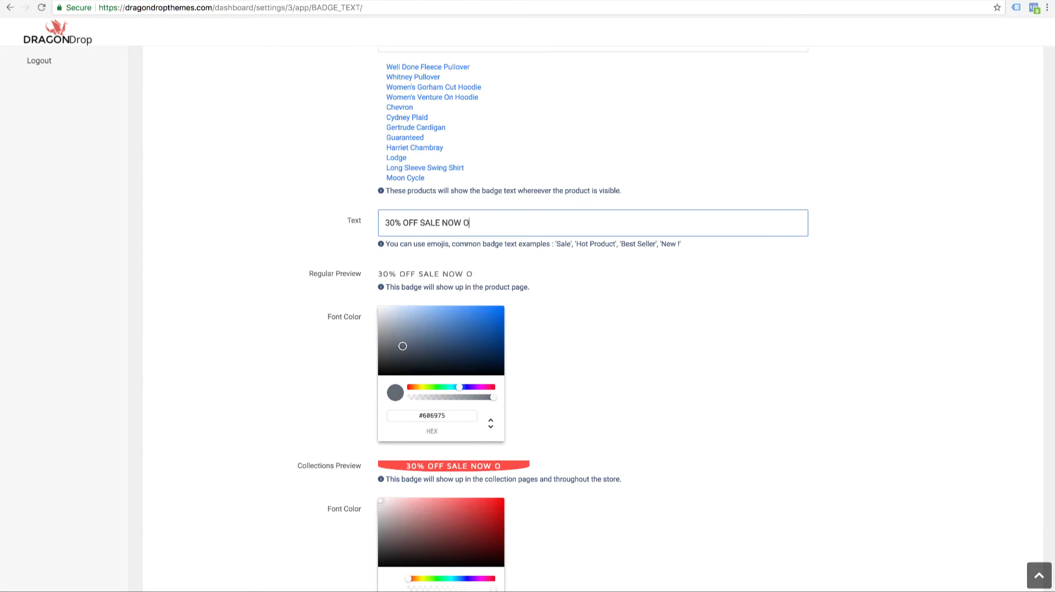
text(N)
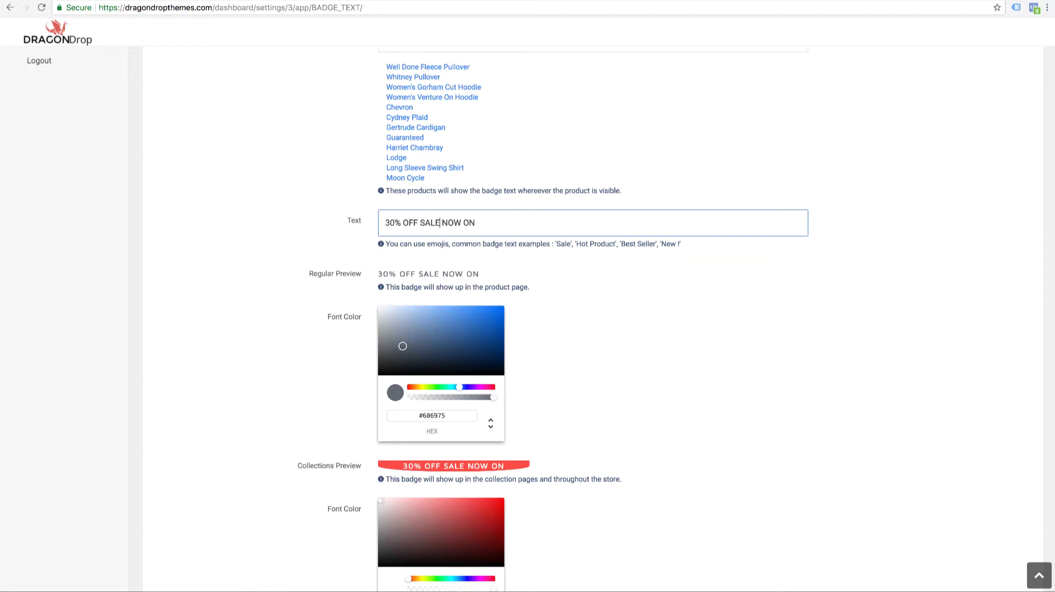
drag(420, 222, 385, 222)
key(BackSpace)
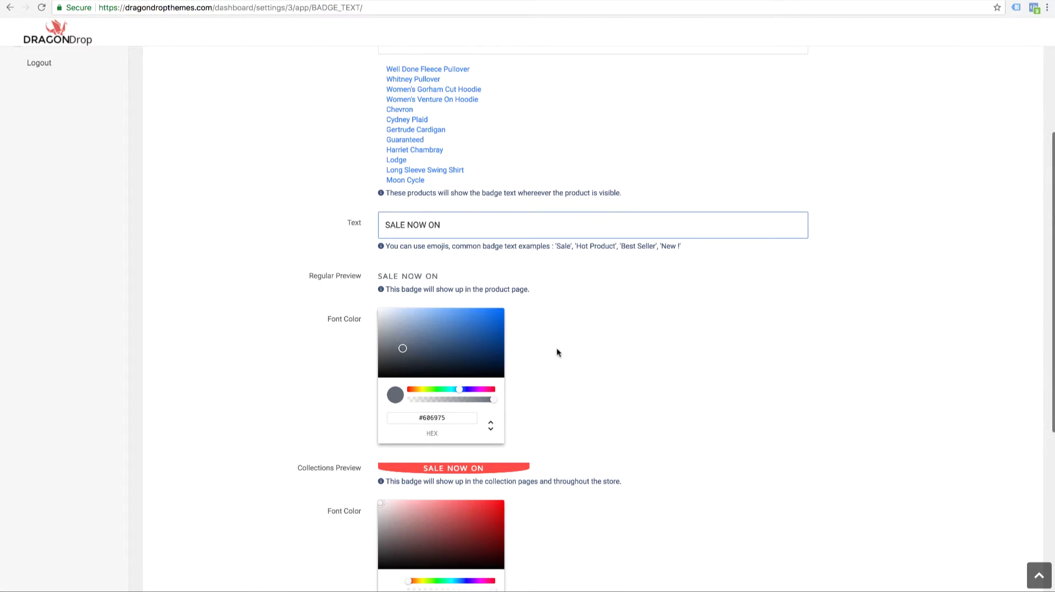
- Make the collection badge text white and its background magenta #ED00E6
scroll(583, 375, down, 2)
scroll(582, 373, down, 2)
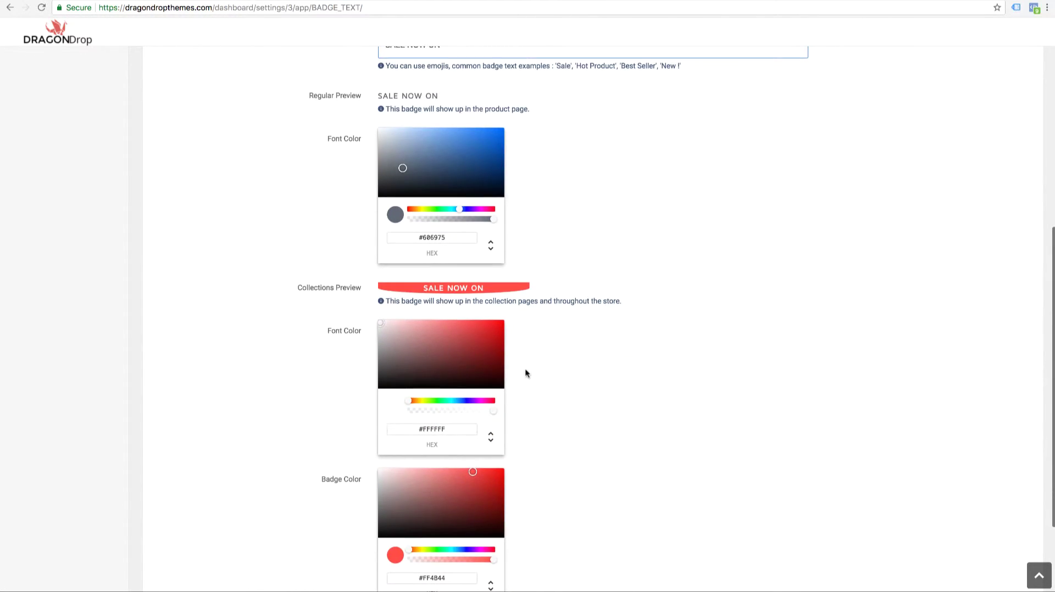
click(480, 401)
click(467, 351)
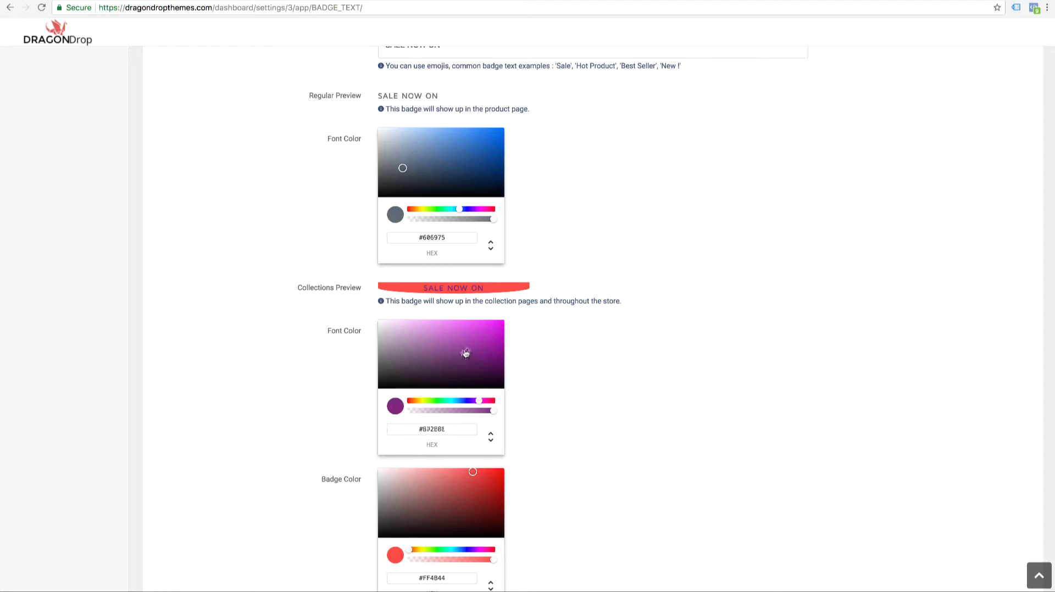
drag(439, 356, 327, 316)
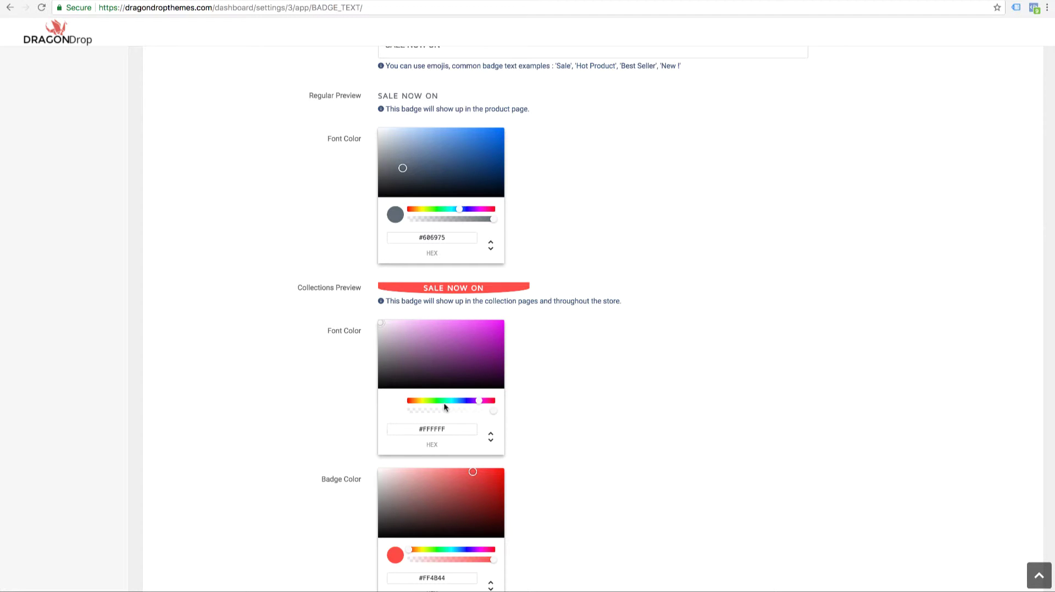
drag(388, 381, 319, 426)
scroll(630, 436, down, 2)
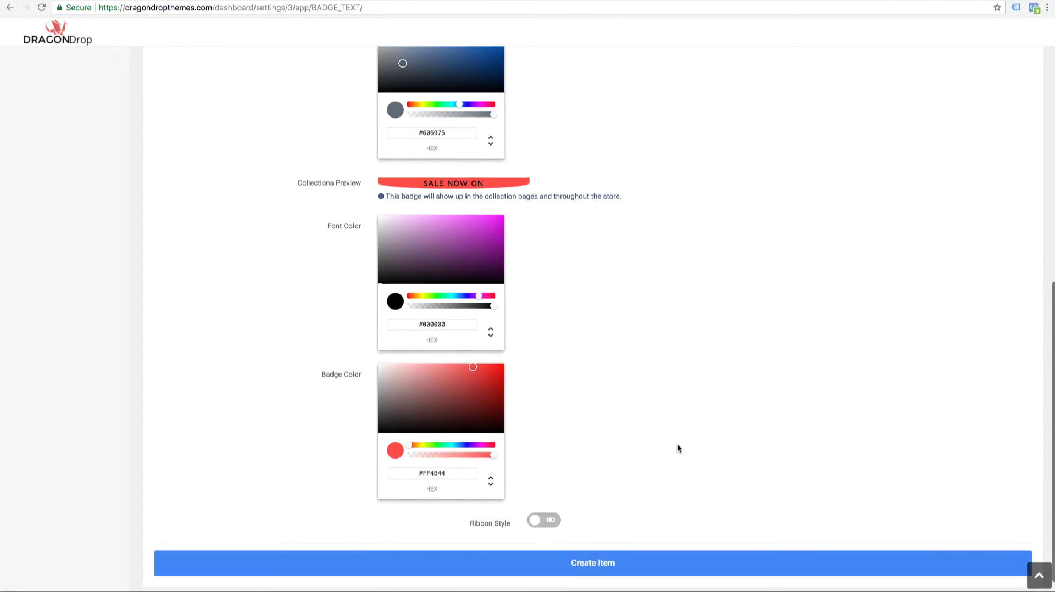
click(480, 435)
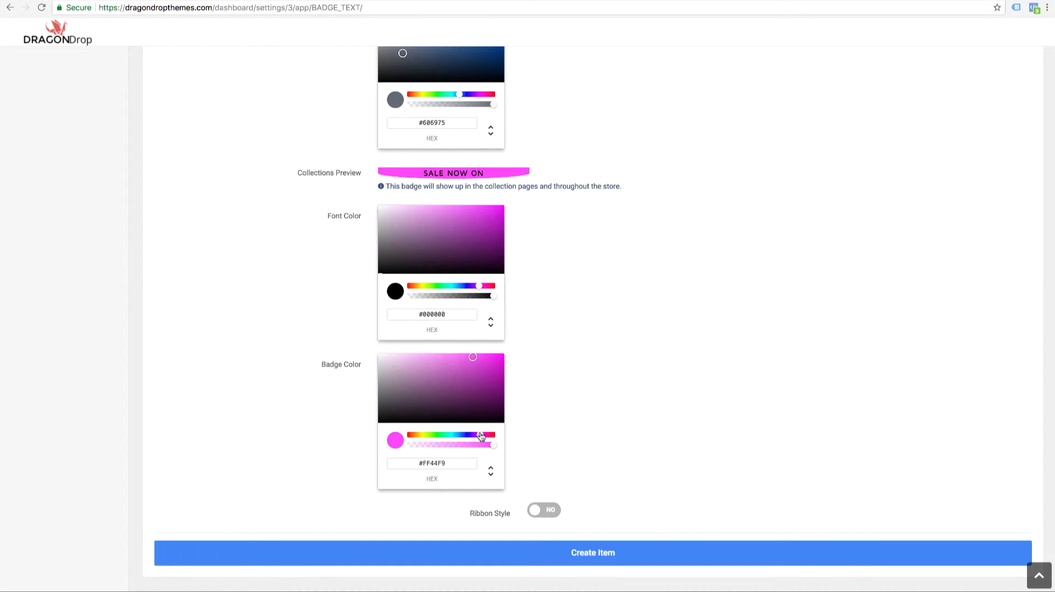
click(502, 363)
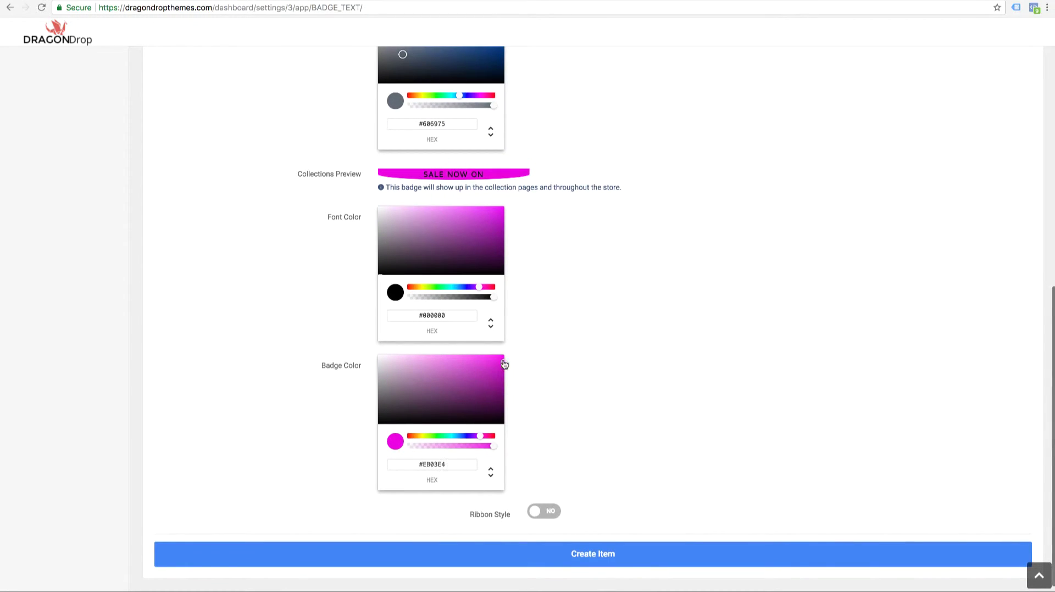
drag(430, 249, 359, 202)
- Copy the #ED00E6 badge colour into the product-page Regular Font Color
scroll(677, 325, up, 5)
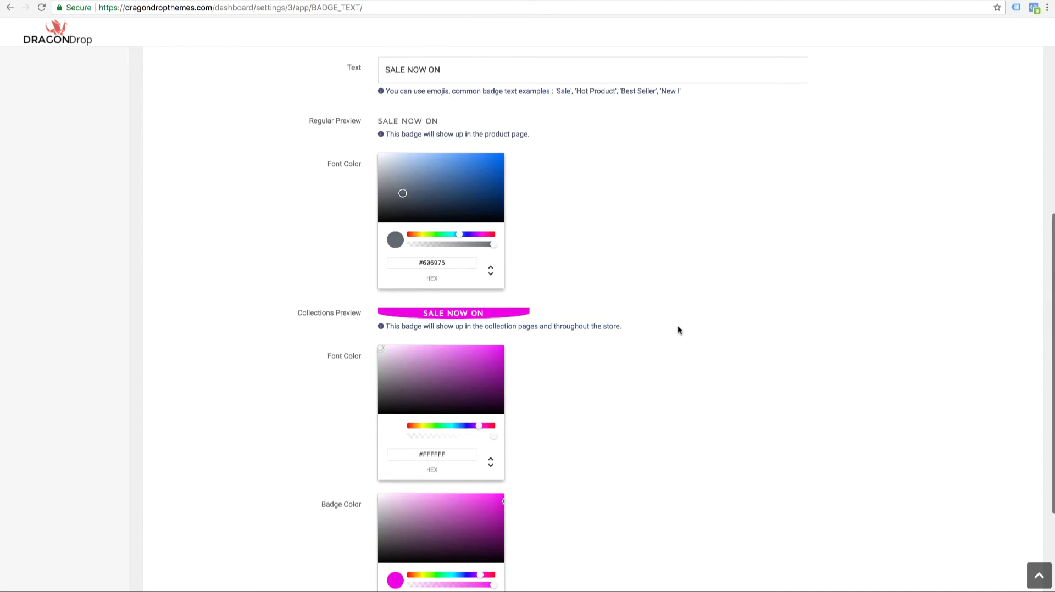
scroll(473, 371, down, 4)
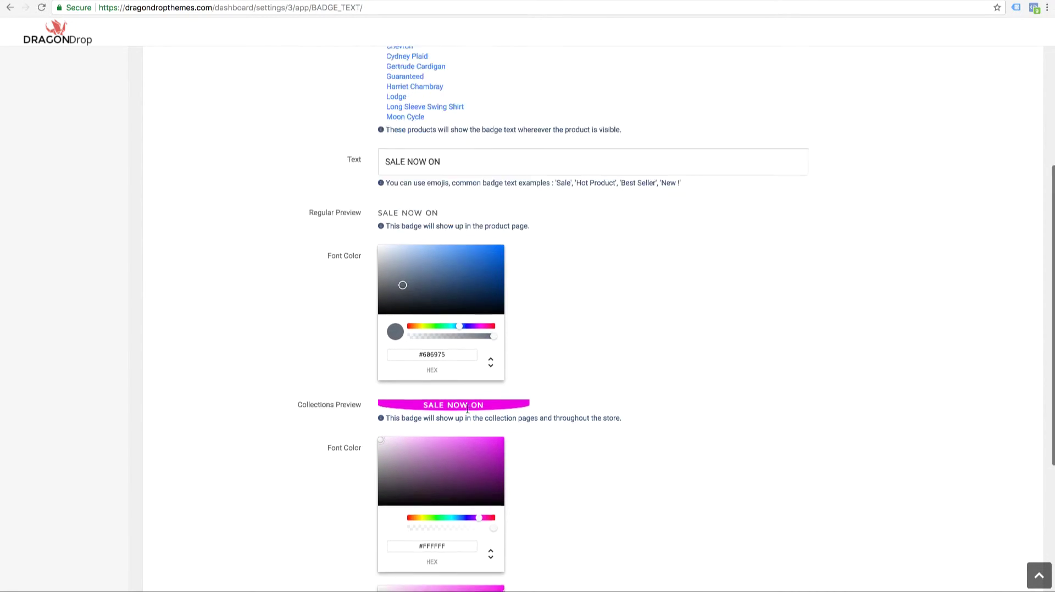
double_click(419, 503)
key(ctrl+c)
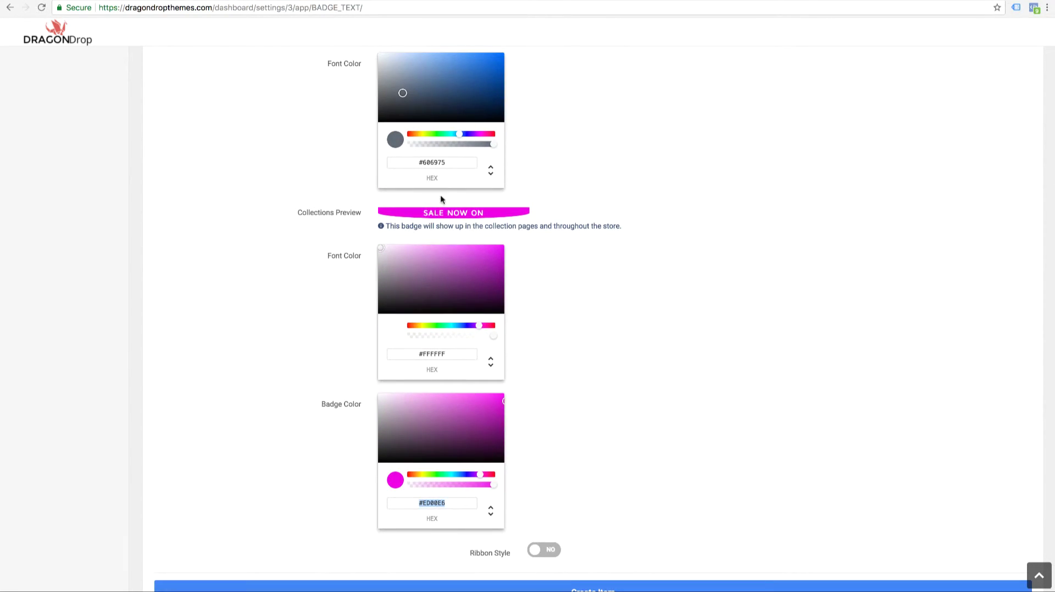
double_click(432, 162)
key(ctrl+v)
scroll(601, 249, up, 3)
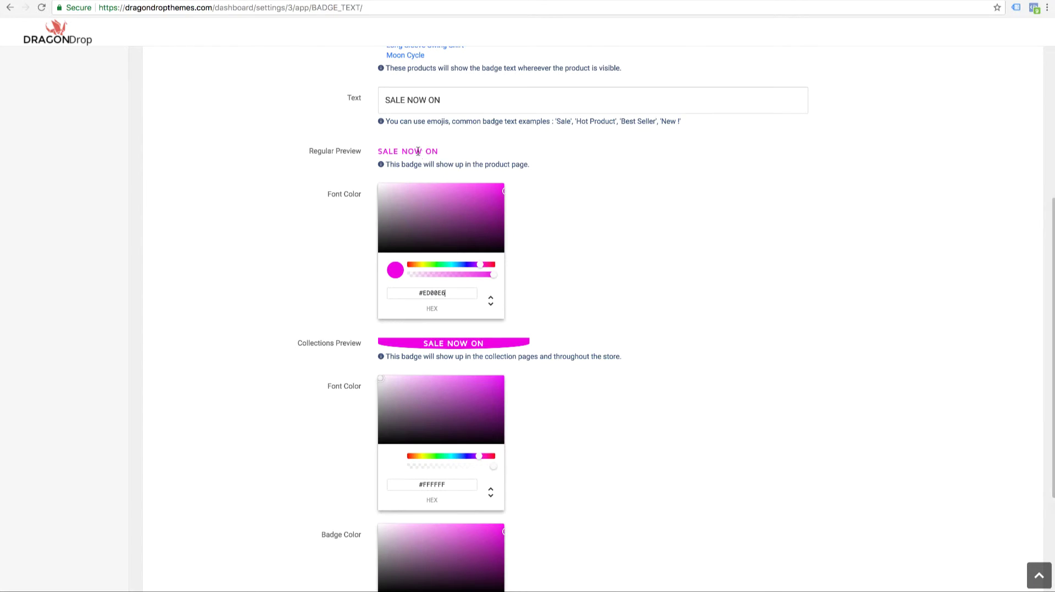
drag(418, 151, 528, 164)
click(565, 205)
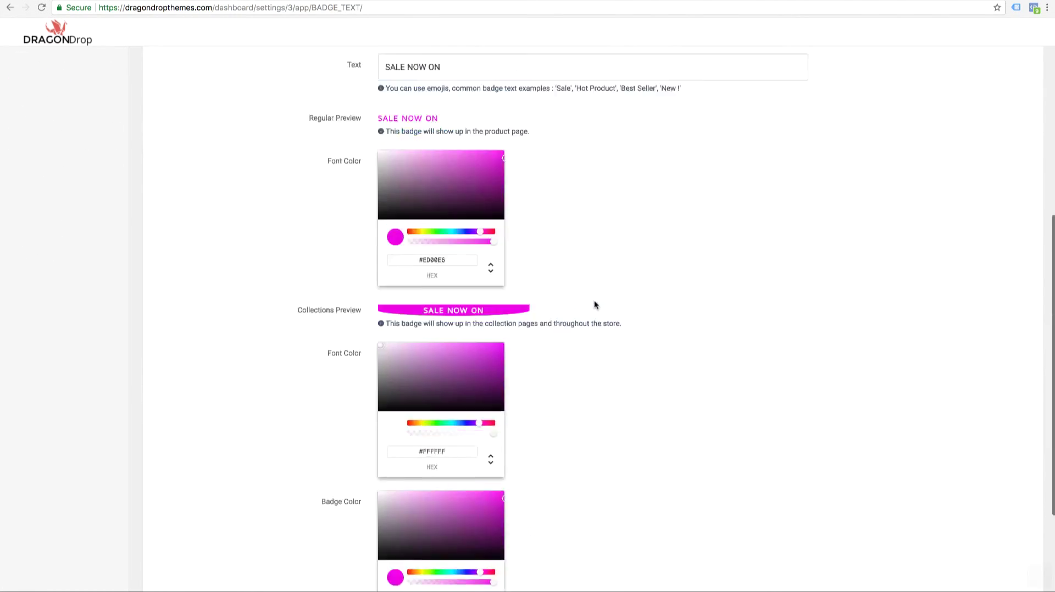
scroll(570, 532, down, 3)
- Save the new badge, dismiss the confirmation, and switch to the storefront's Bags collection
click(568, 541)
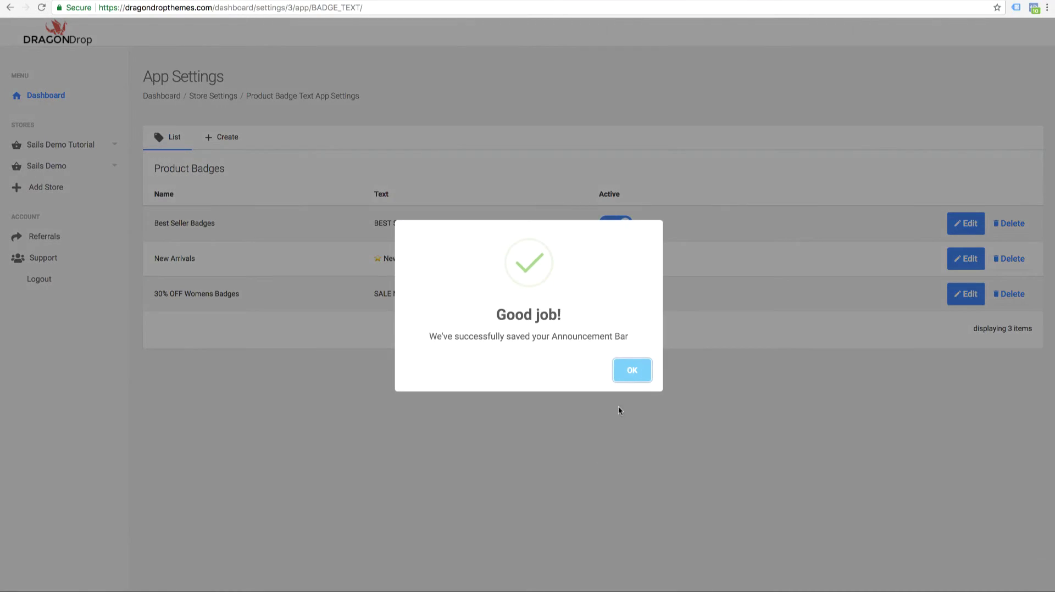
click(629, 379)
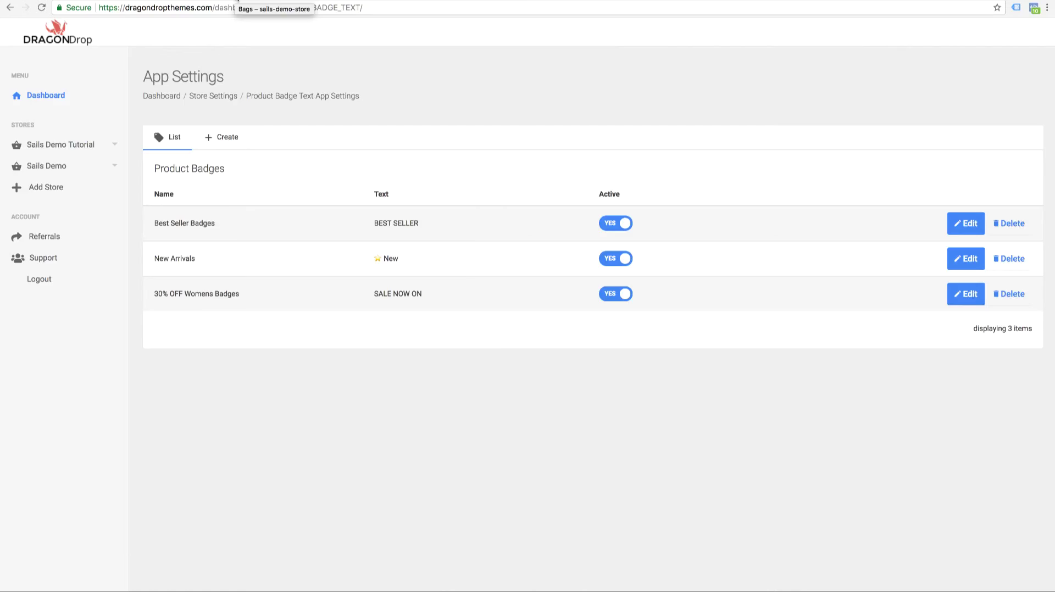
click(238, 1)
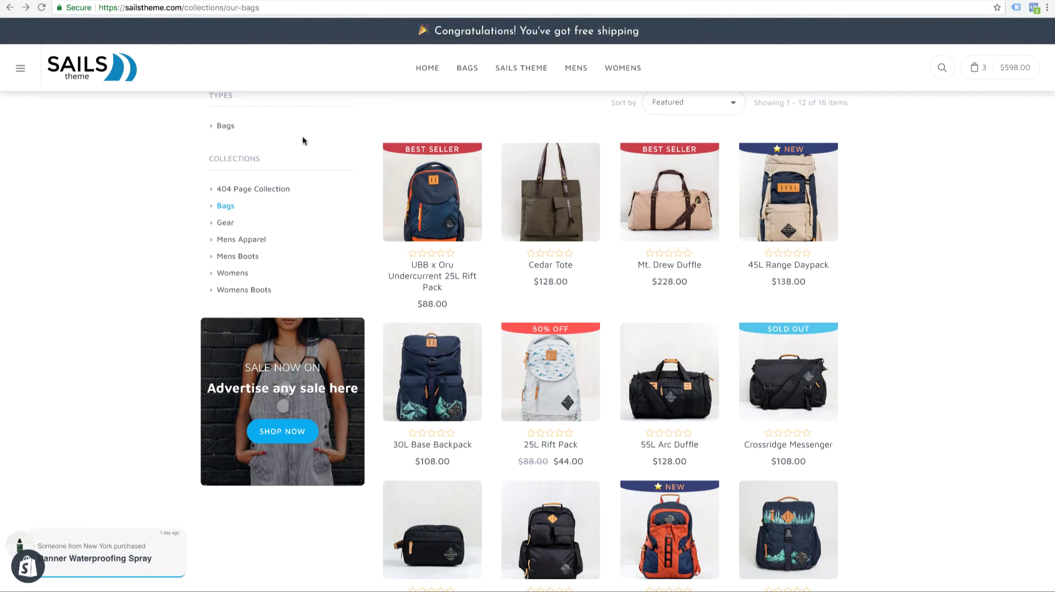
- Browse the Womens collection to see the five hoodies with pink SALE NOW ON badges
click(631, 75)
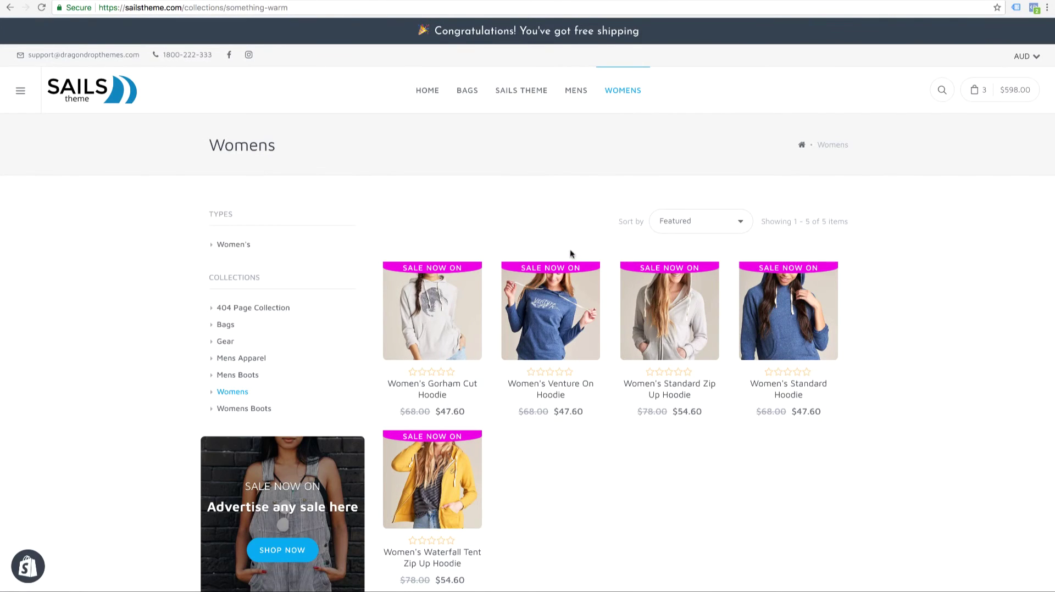
scroll(858, 457, down, 5)
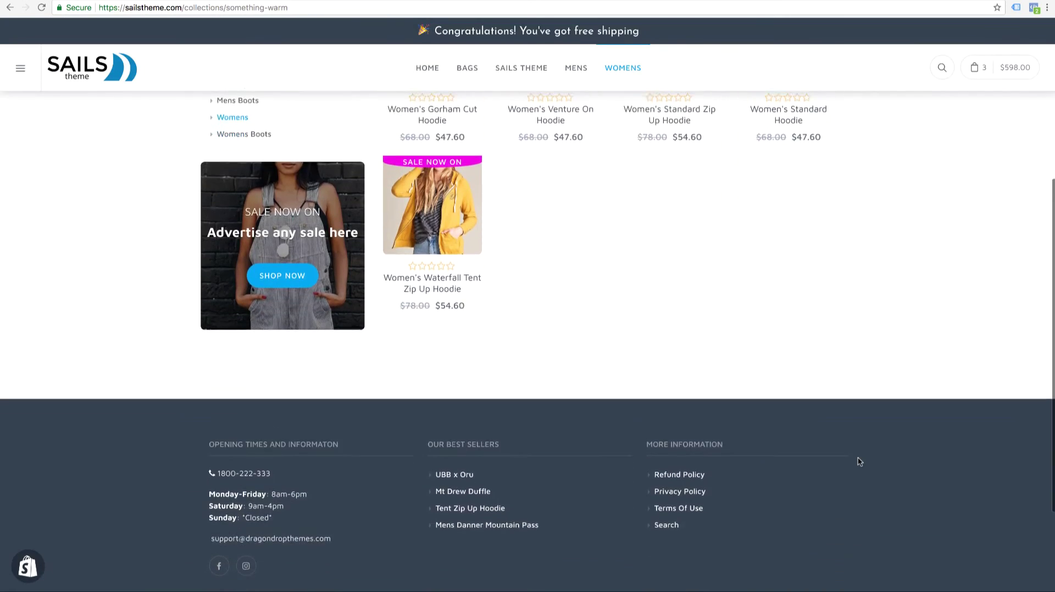
scroll(860, 462, up, 5)
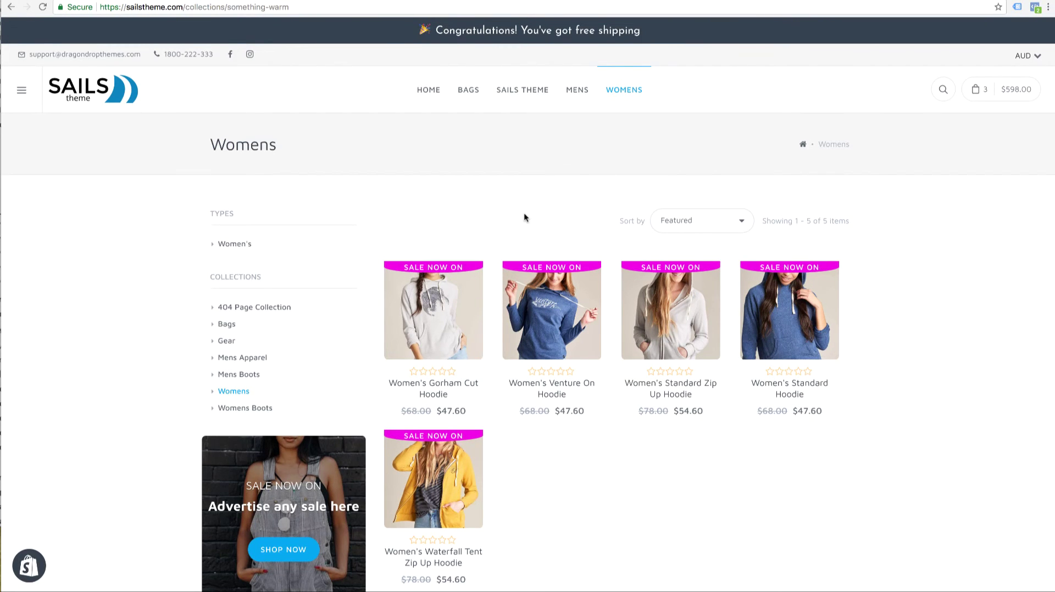
- View the Women's Gorham Cut Hoodie page and highlight its magenta SALE NOW ON label
click(457, 275)
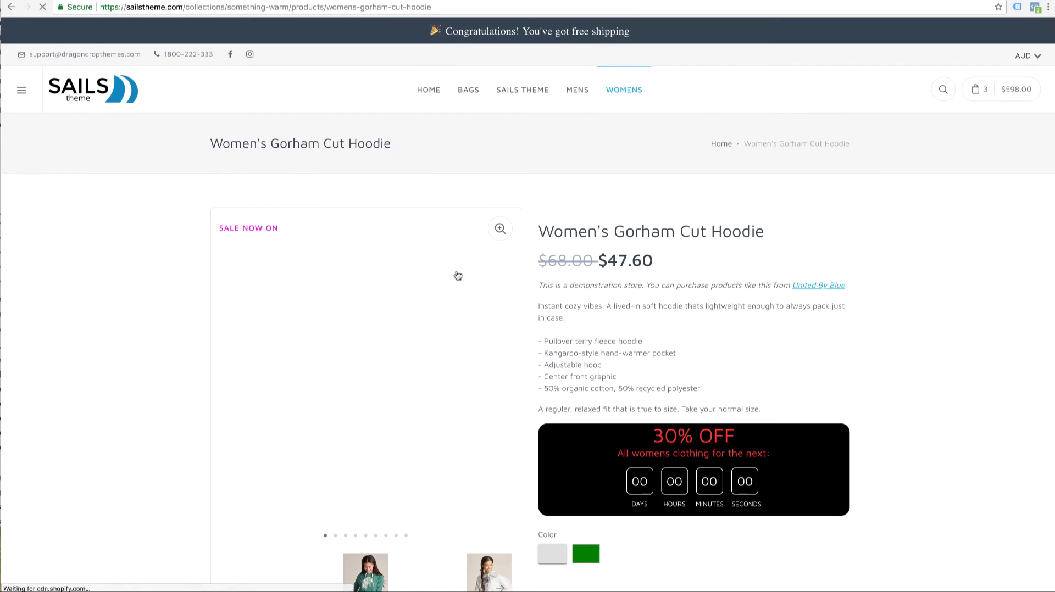
drag(219, 228, 280, 232)
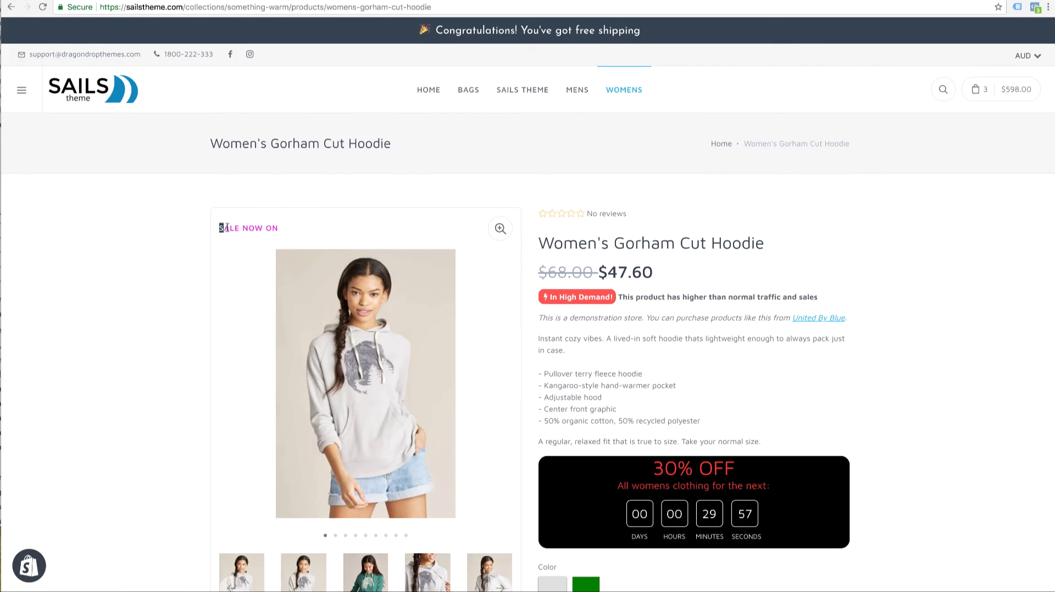
click(305, 229)
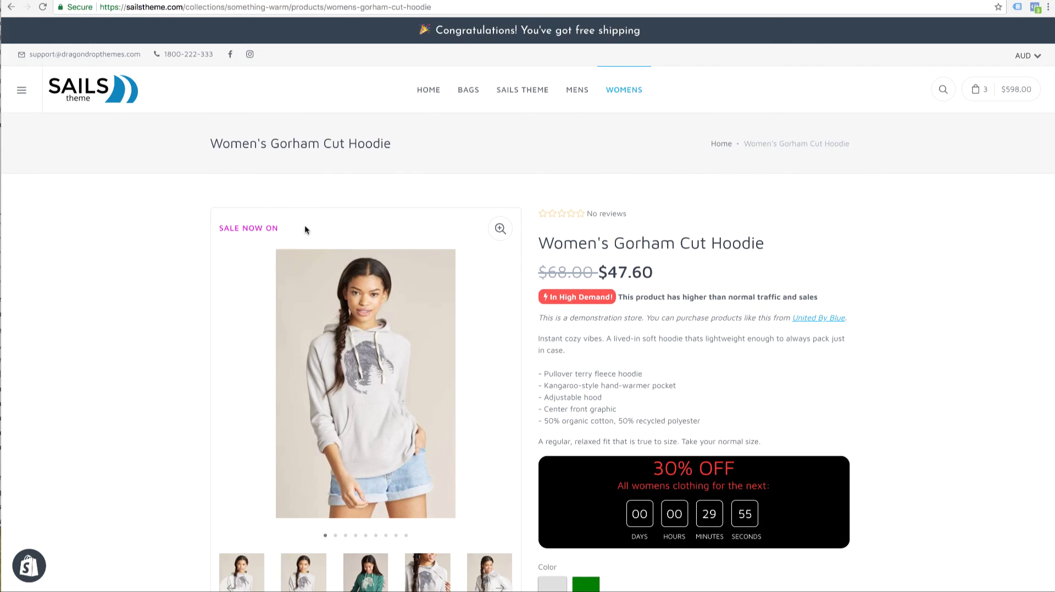